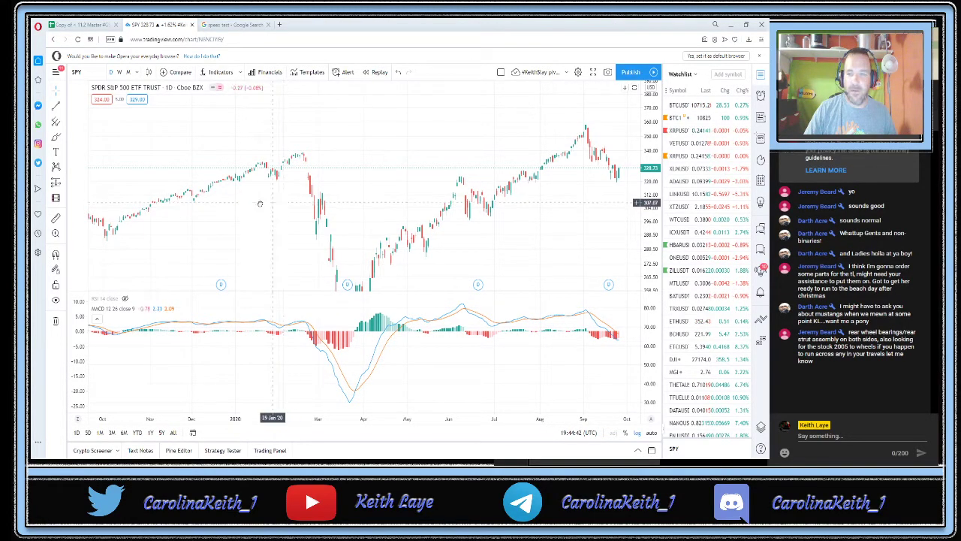
# Enlarge the indicator pane beneath the SPY price chart by raising the divider between the two panes
pyautogui.moveTo(271, 204); pyautogui.dragTo(230, 198)
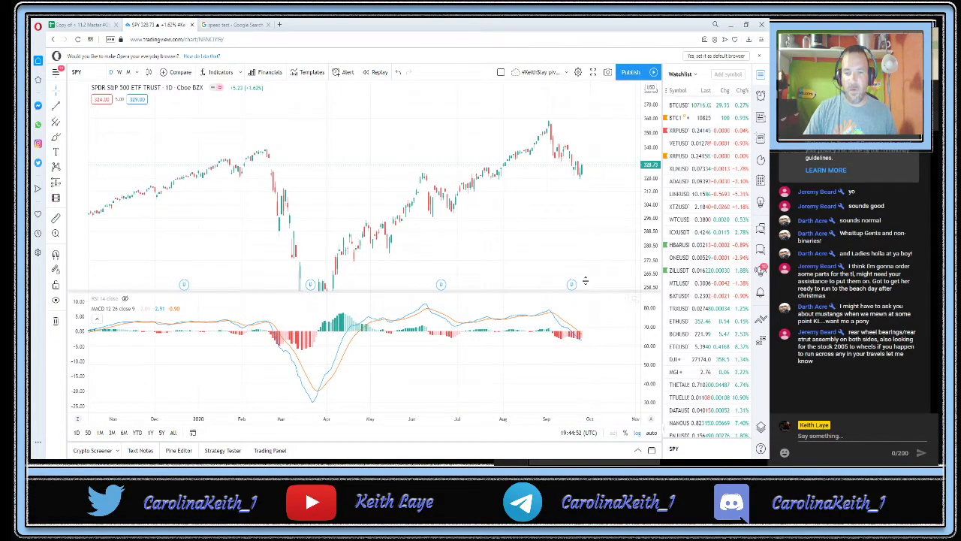
pyautogui.moveTo(584, 279); pyautogui.dragTo(581, 265)
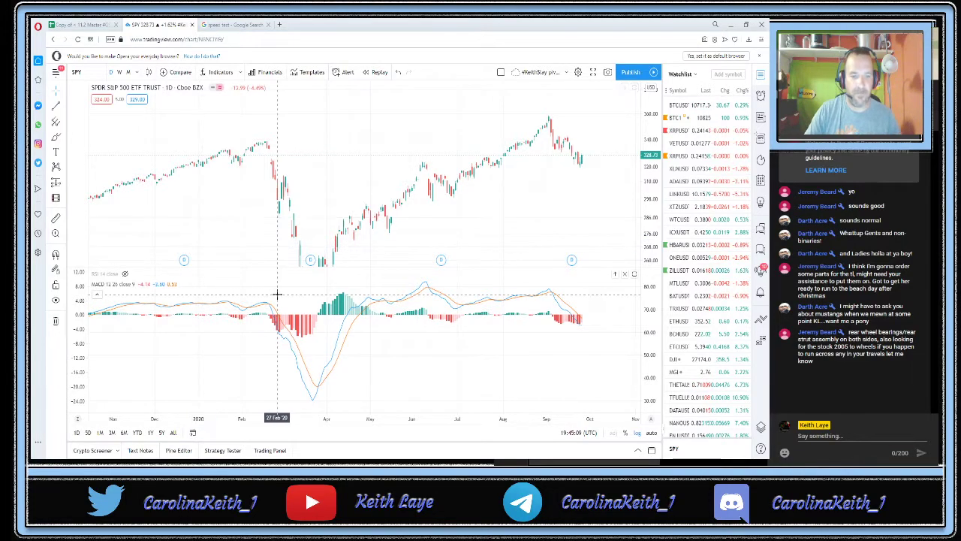
# Maximize the SPY price pane and restore the split view with the MACD pane, repeating the toggle once more
pyautogui.press('Delete')
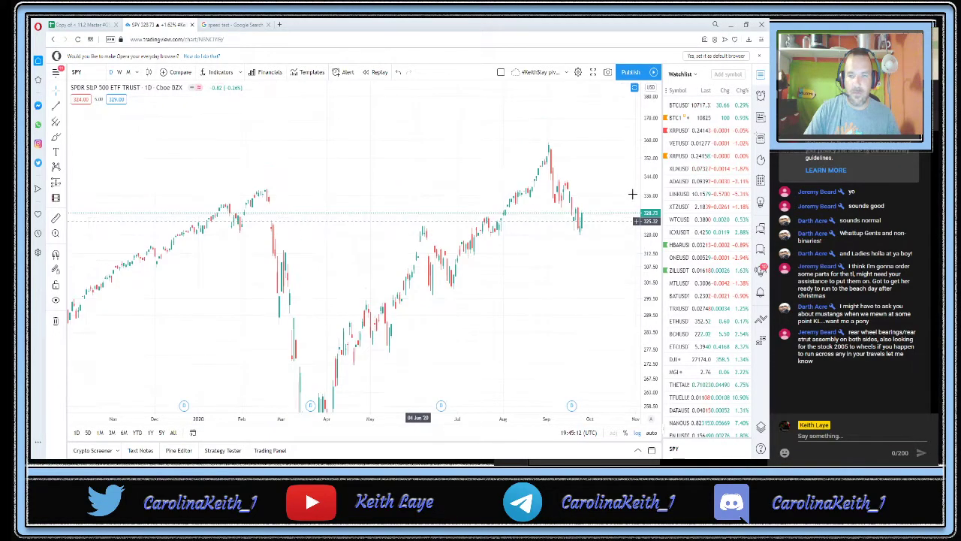
pyautogui.scroll(-3, 475, 193)
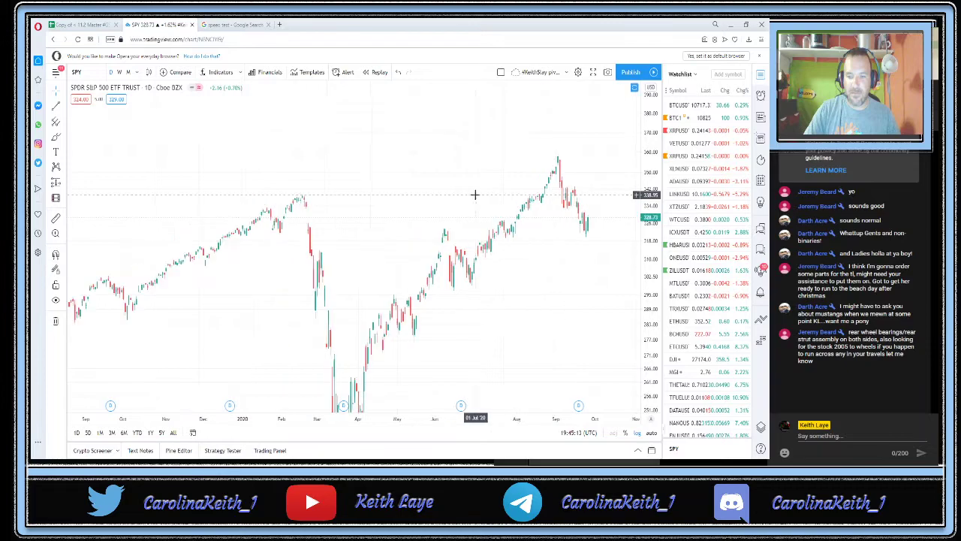
pyautogui.hotkey('ctrl', 'z')
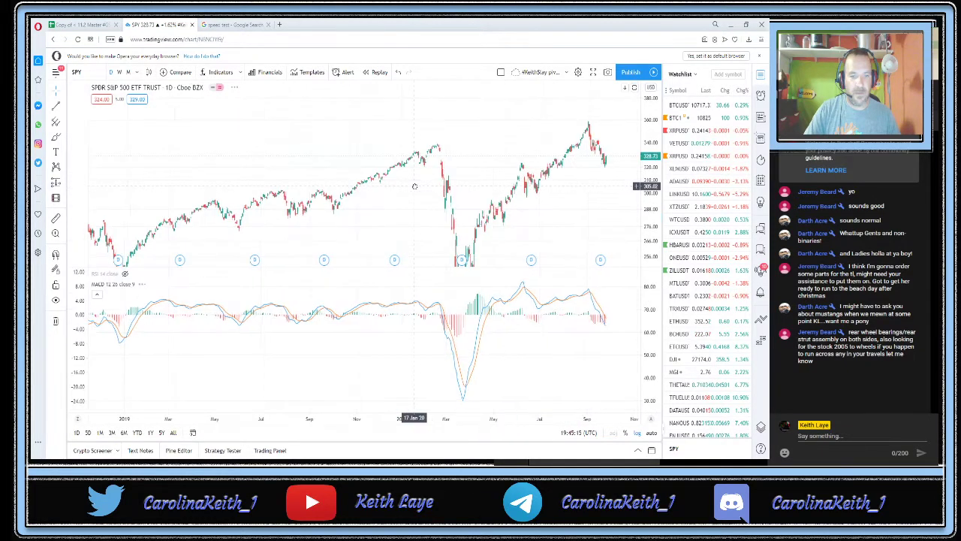
pyautogui.hotkey('ctrl', 'y')
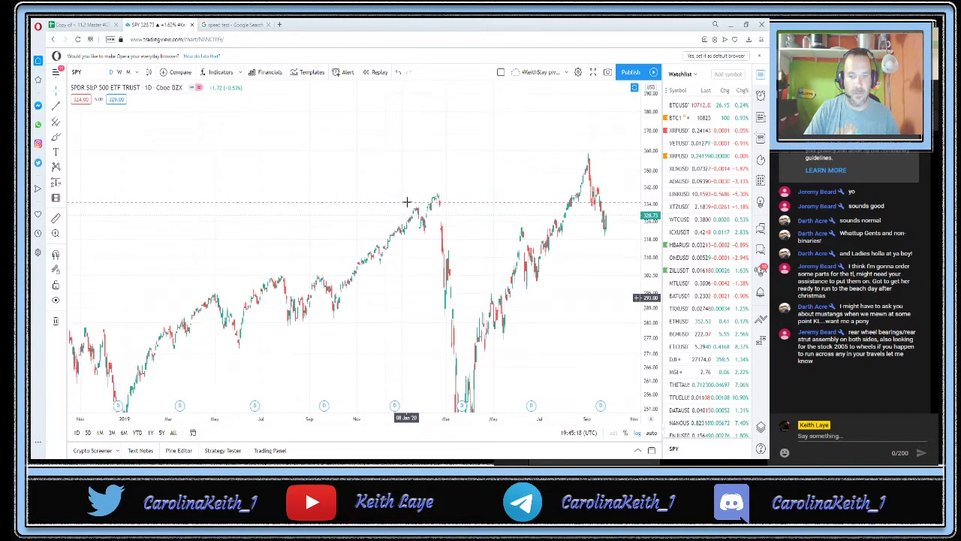
pyautogui.hotkey('ctrl', 'z')
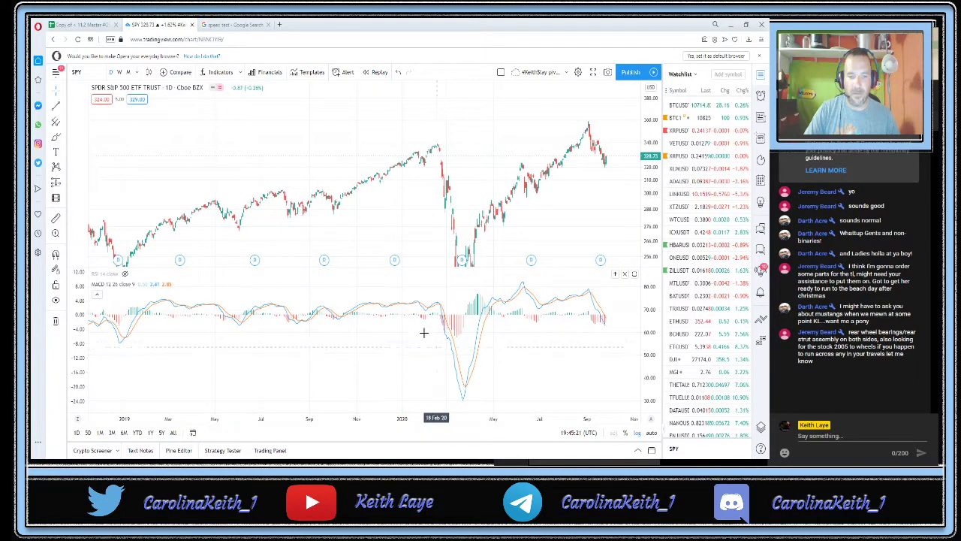
# Search the indicators and strategies library for "macd" and close the list without adding anything
pyautogui.moveTo(345, 224); pyautogui.dragTo(262, 204)
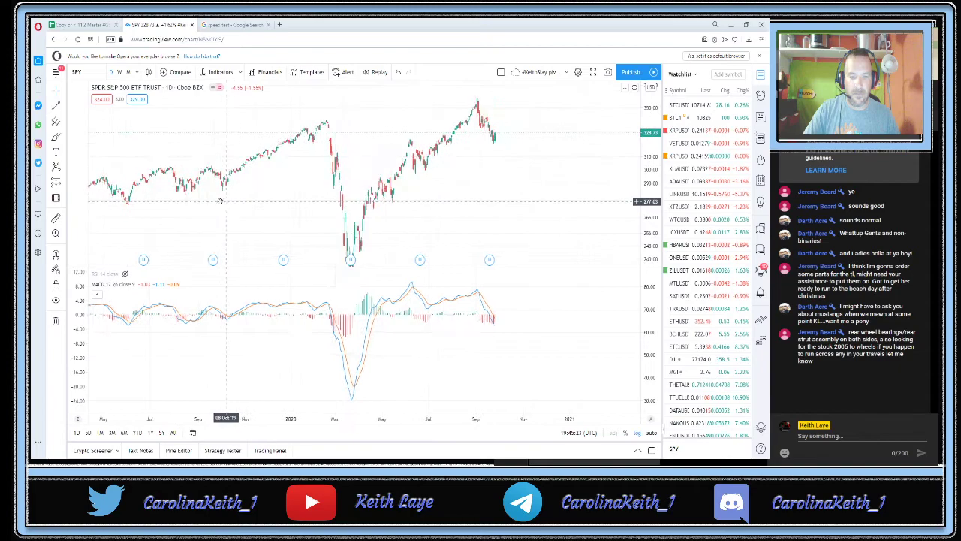
pyautogui.moveTo(562, 317); pyautogui.dragTo(507, 324)
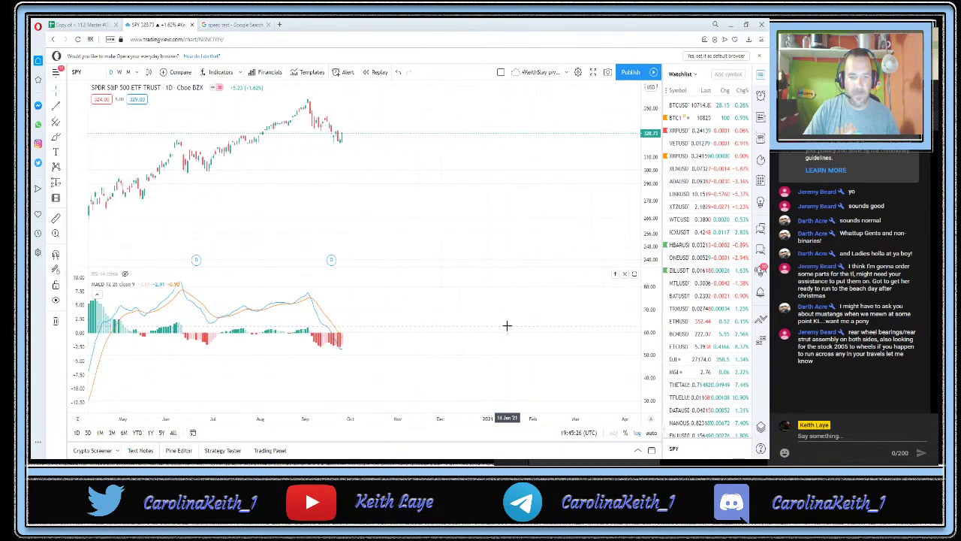
pyautogui.scroll(5, 510, 327)
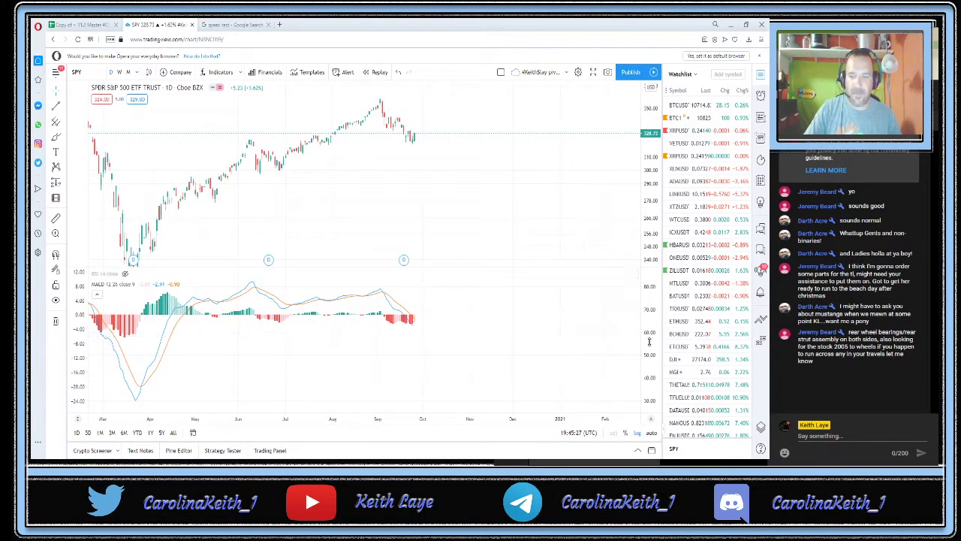
pyautogui.moveTo(564, 327); pyautogui.dragTo(589, 344)
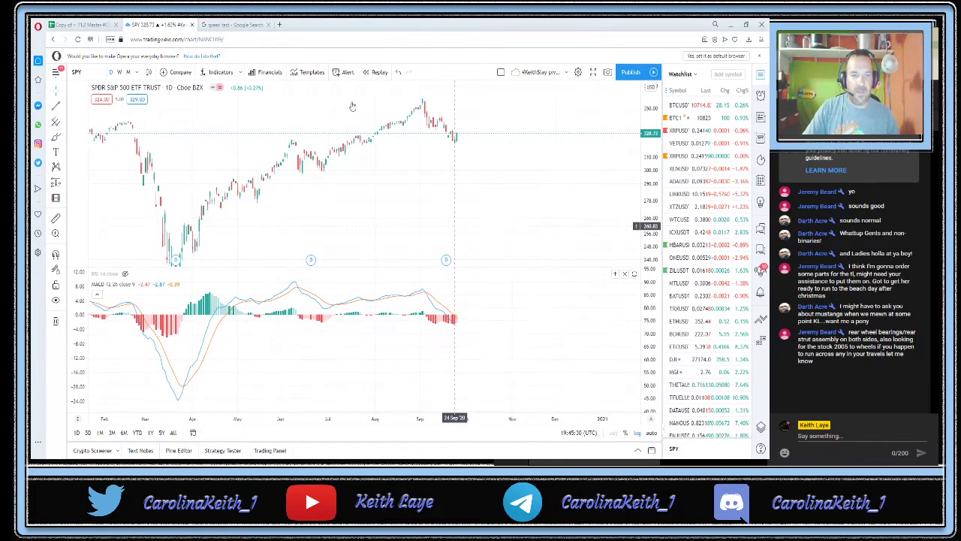
pyautogui.click(220, 72)
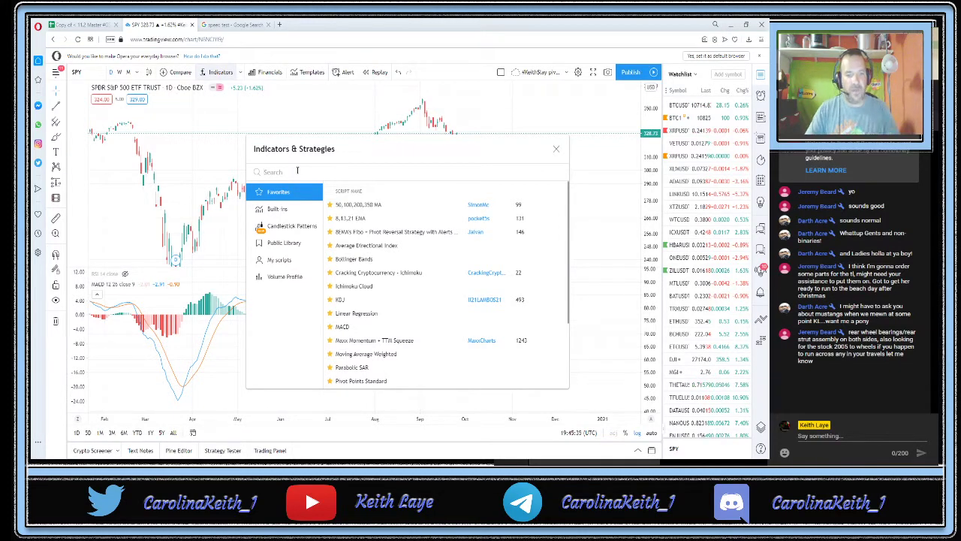
pyautogui.write('macd')
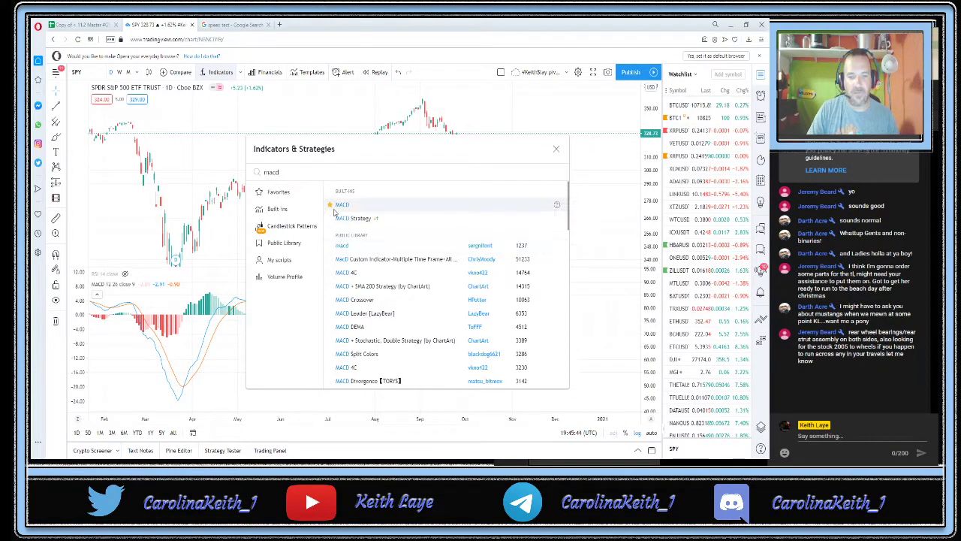
pyautogui.click(556, 149)
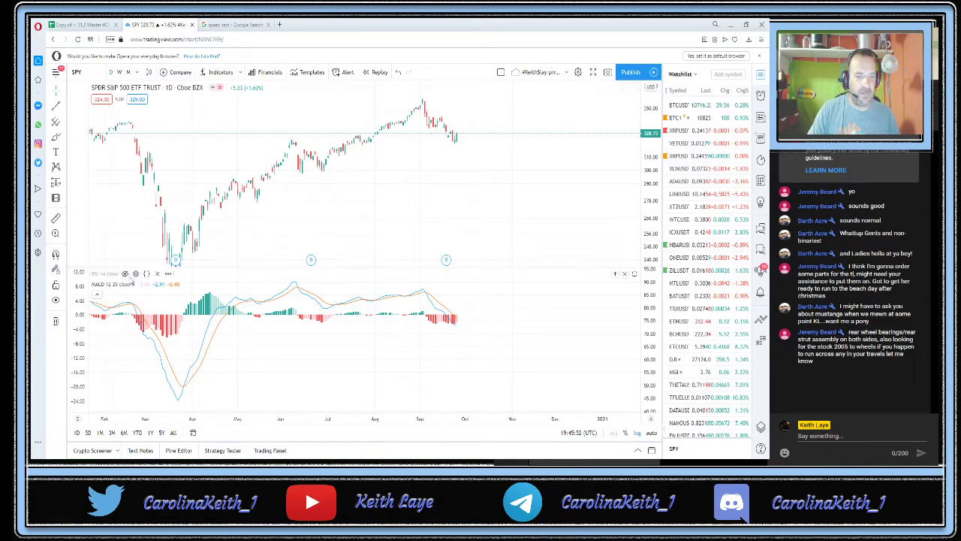
# Remove the hidden RSI indicator from the lower pane and maximize the MACD pane
pyautogui.click(155, 274)
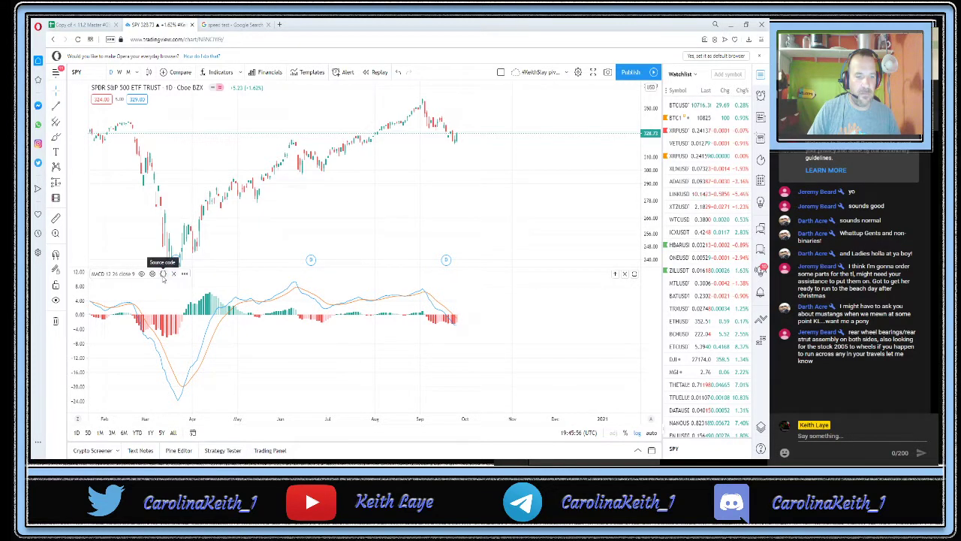
pyautogui.doubleClick(227, 290)
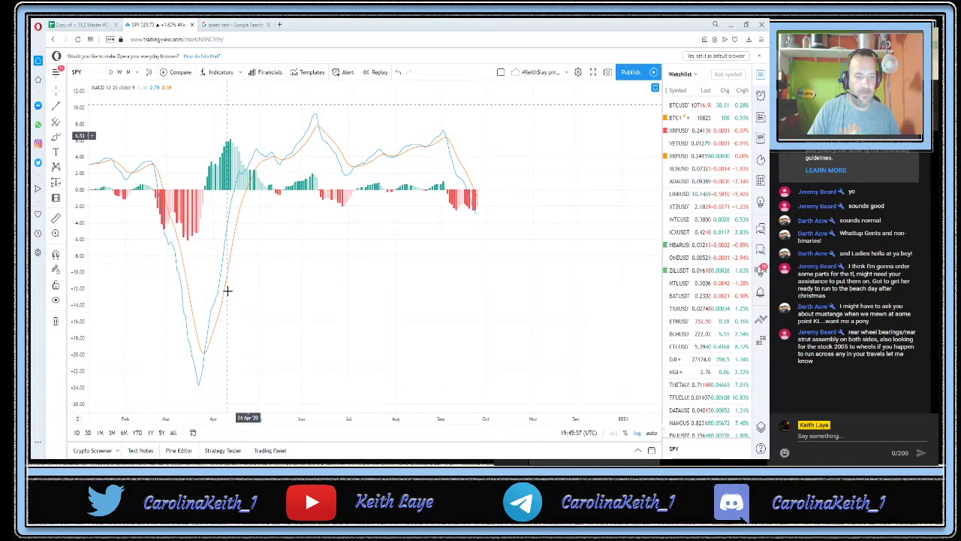
pyautogui.scroll(3, 320, 266)
pyautogui.scroll(-3, 367, 256)
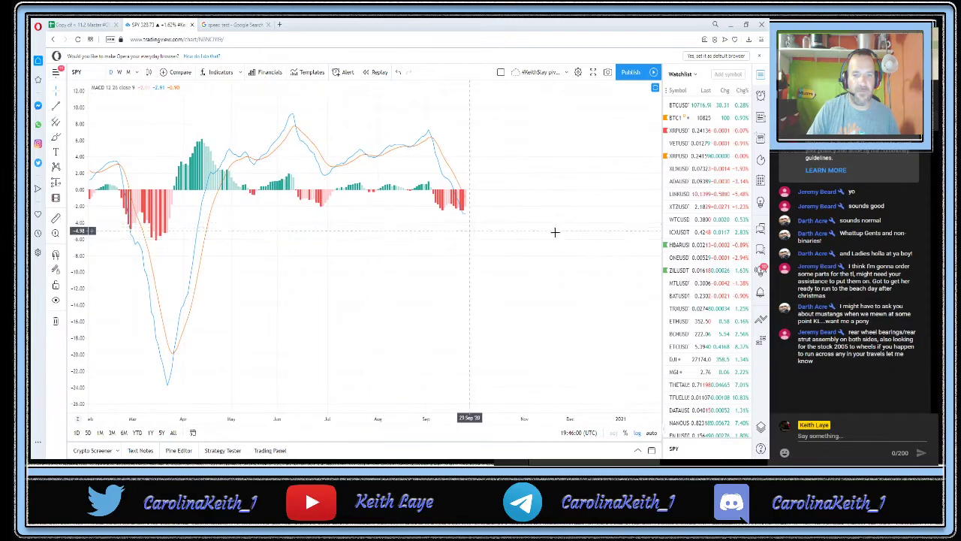
# Switch the chart to ONEUSDT from the watchlist and examine its MACD lines and histogram from July to September
pyautogui.moveTo(626, 146); pyautogui.dragTo(681, 263)
pyautogui.click(680, 258)
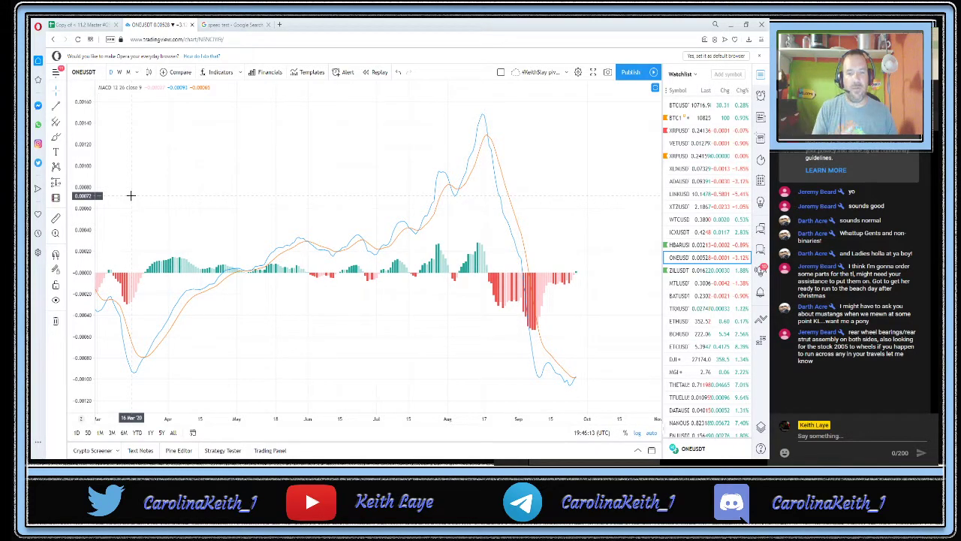
pyautogui.scroll(4, 131, 195)
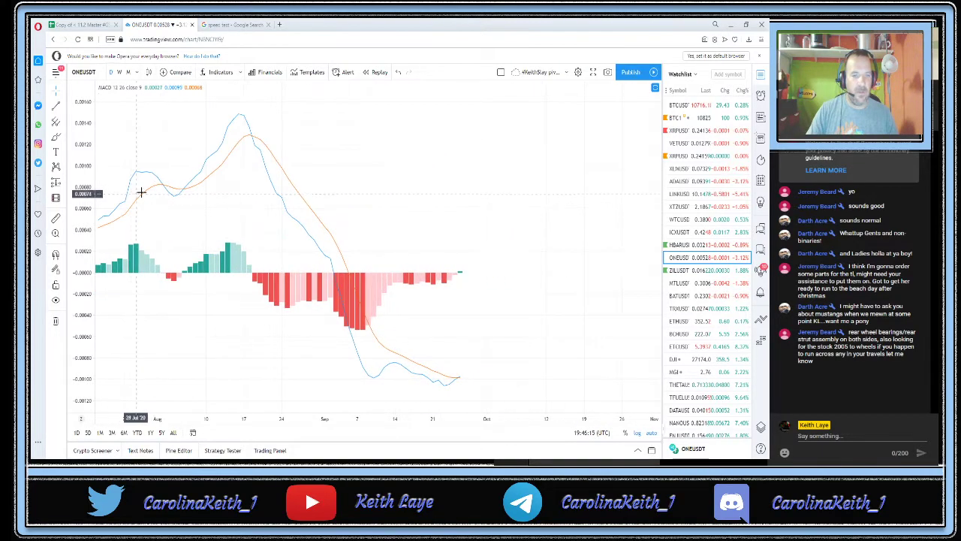
pyautogui.moveTo(319, 186); pyautogui.dragTo(389, 188)
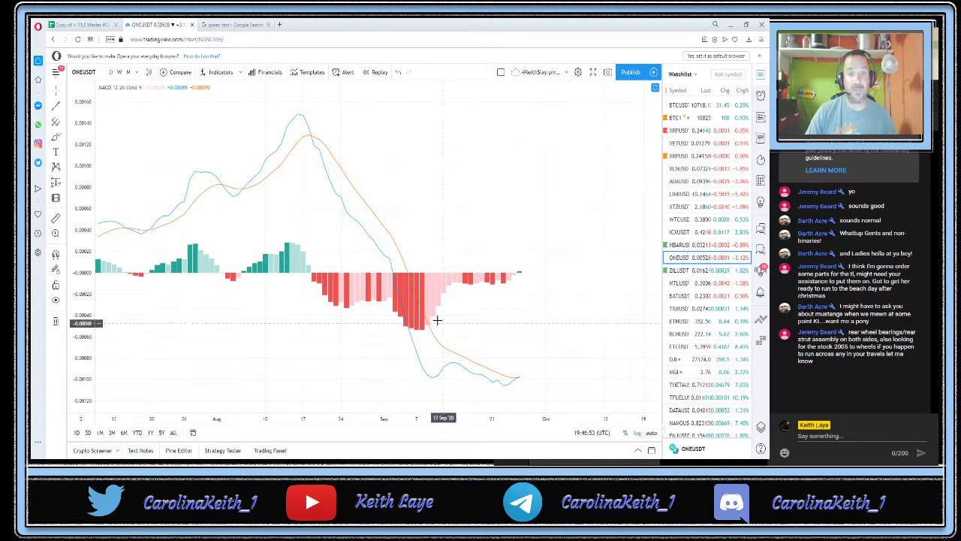
pyautogui.scroll(2, 435, 317)
pyautogui.moveTo(421, 208); pyautogui.dragTo(494, 221)
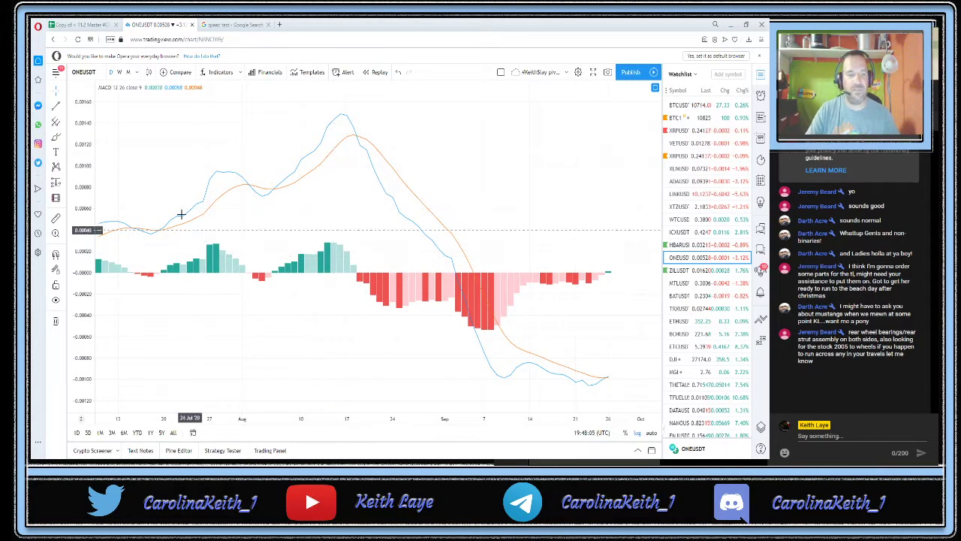
# Brush red arcs over the two green histogram humps of late July and mid-August, and undo both strokes
pyautogui.click(59, 138)
pyautogui.moveTo(270, 278)
pyautogui.mouseDown()
pyautogui.moveTo(323, 248)
pyautogui.moveTo(353, 277)
pyautogui.mouseUp()
pyautogui.moveTo(165, 274)
pyautogui.mouseDown()
pyautogui.moveTo(223, 258)
pyautogui.moveTo(240, 278)
pyautogui.mouseUp()
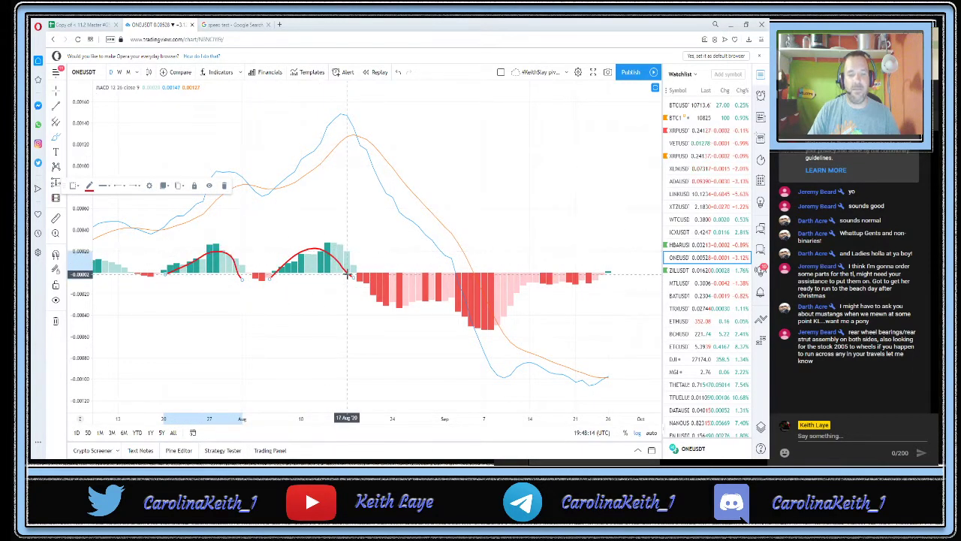
pyautogui.click(398, 73)
pyautogui.click(398, 72)
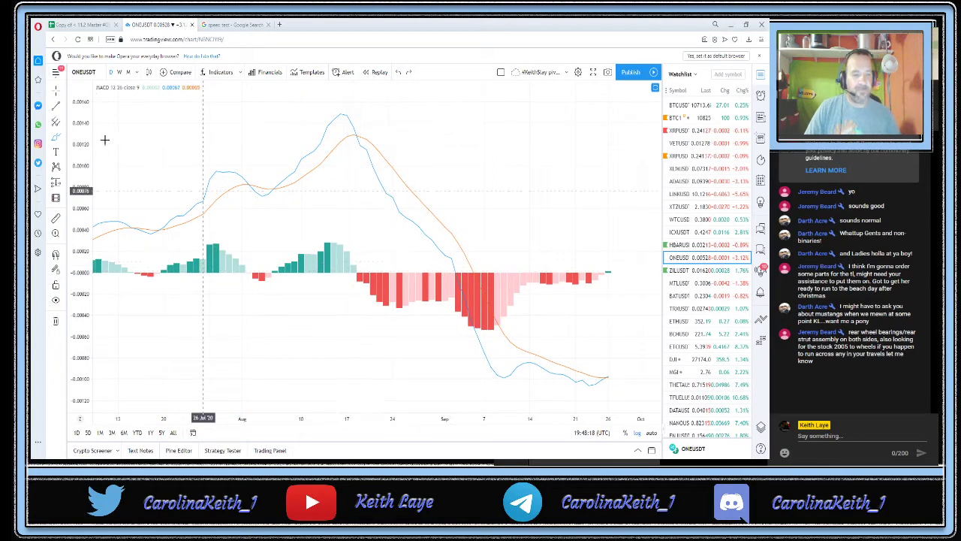
# Place a horizontal line at the zero level of the MACD histogram and color it black
pyautogui.click(64, 107)
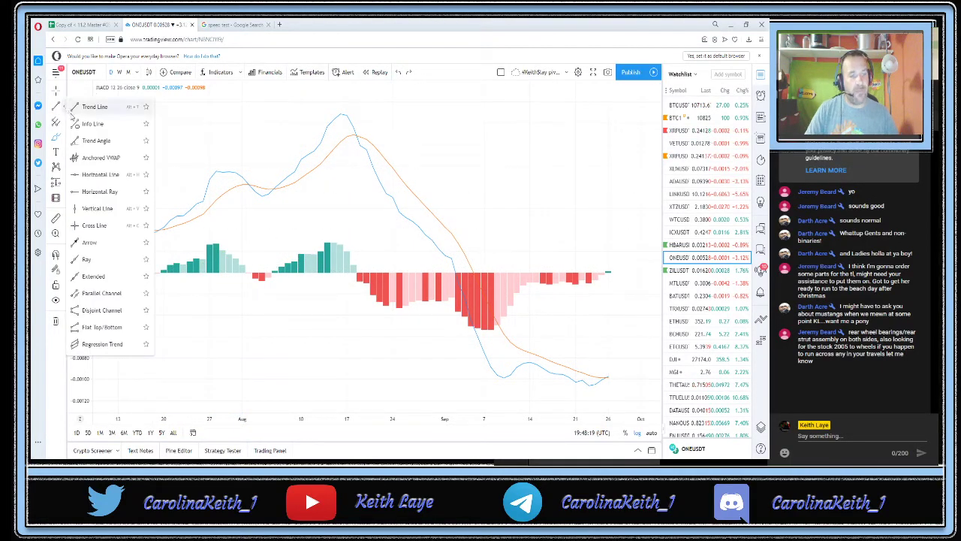
pyautogui.click(100, 174)
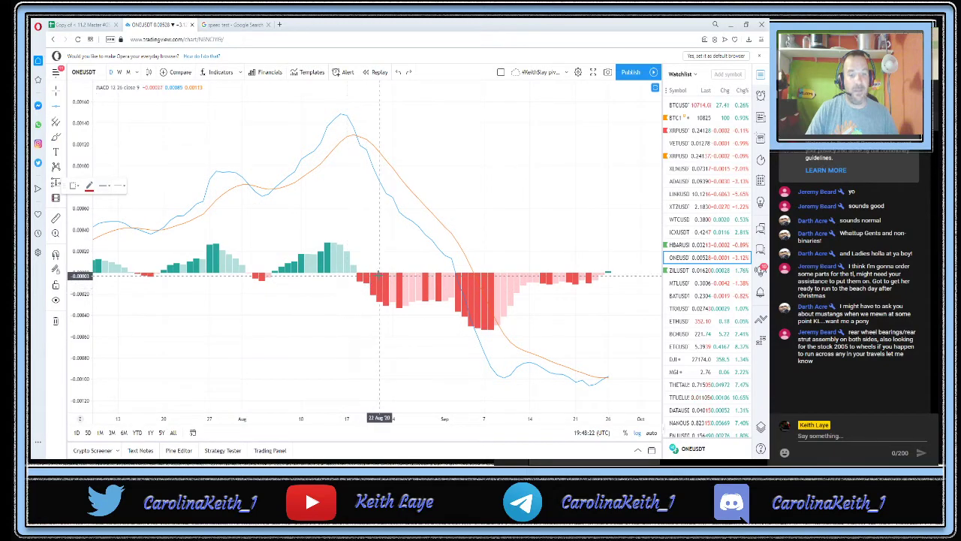
pyautogui.click(379, 271)
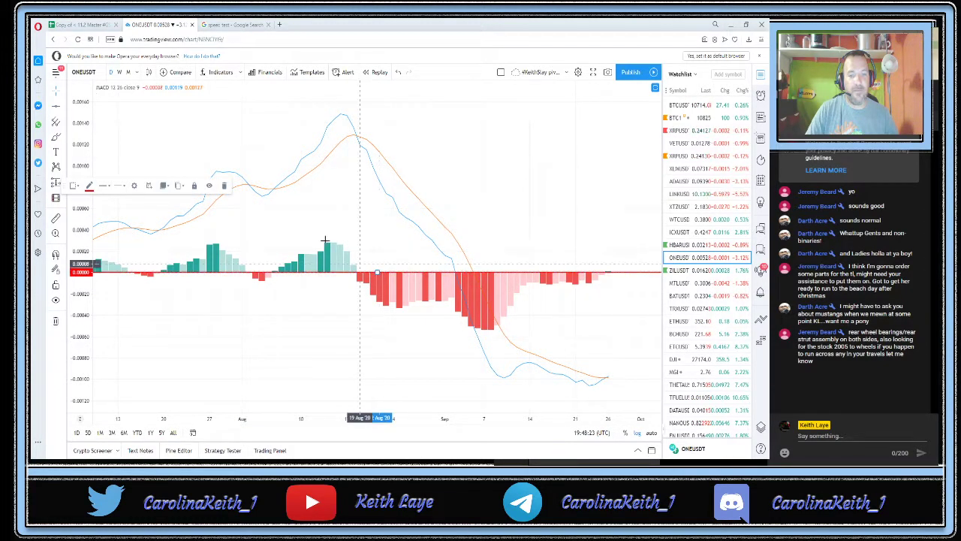
pyautogui.click(88, 186)
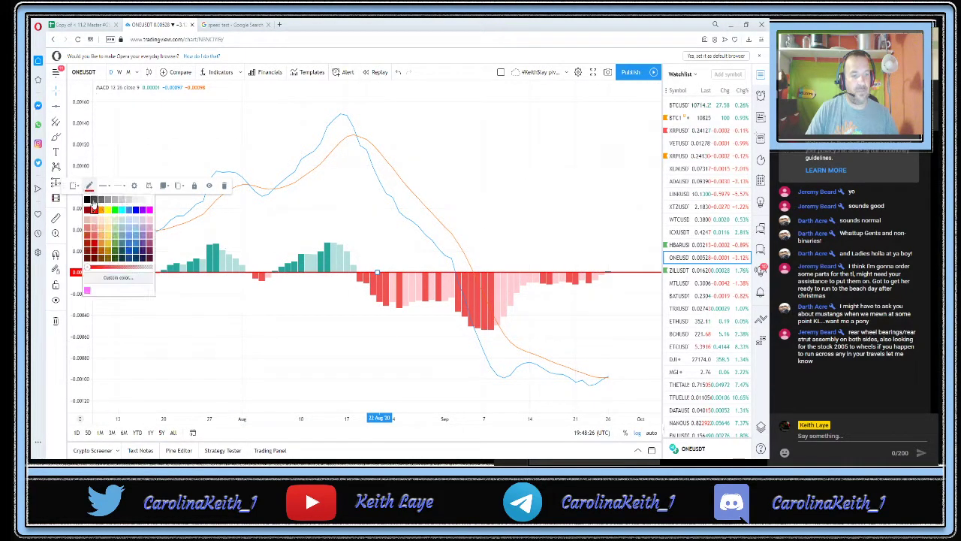
pyautogui.click(87, 199)
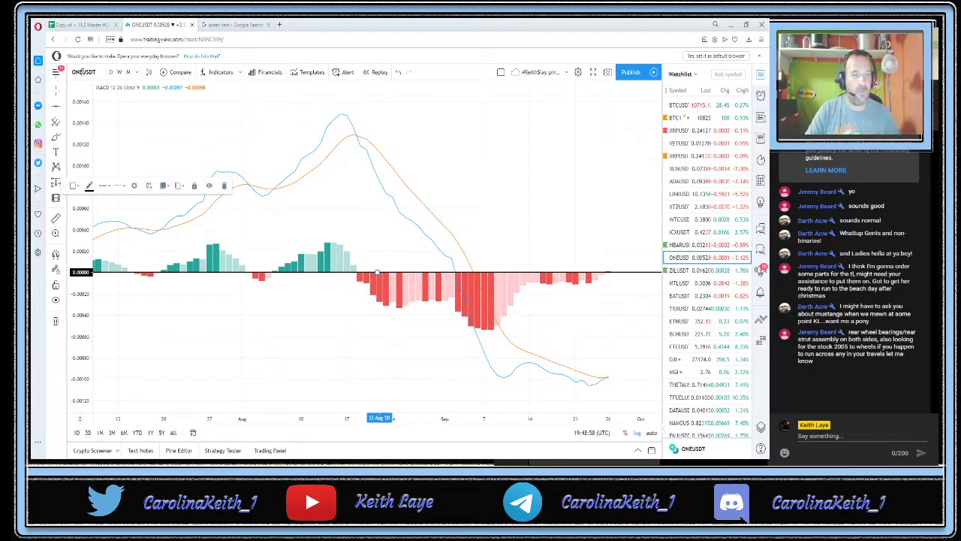
# Search the symbols for "BANK OF AM" and load the NYSE-listed Bank of America Corporation (BAC), showing its MACD from March to September
pyautogui.click(84, 71)
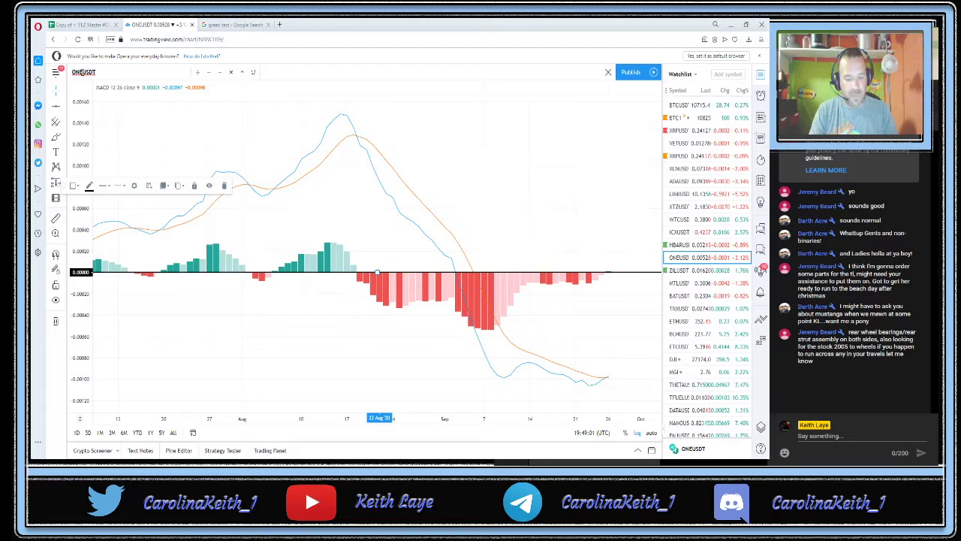
pyautogui.write('BOA')
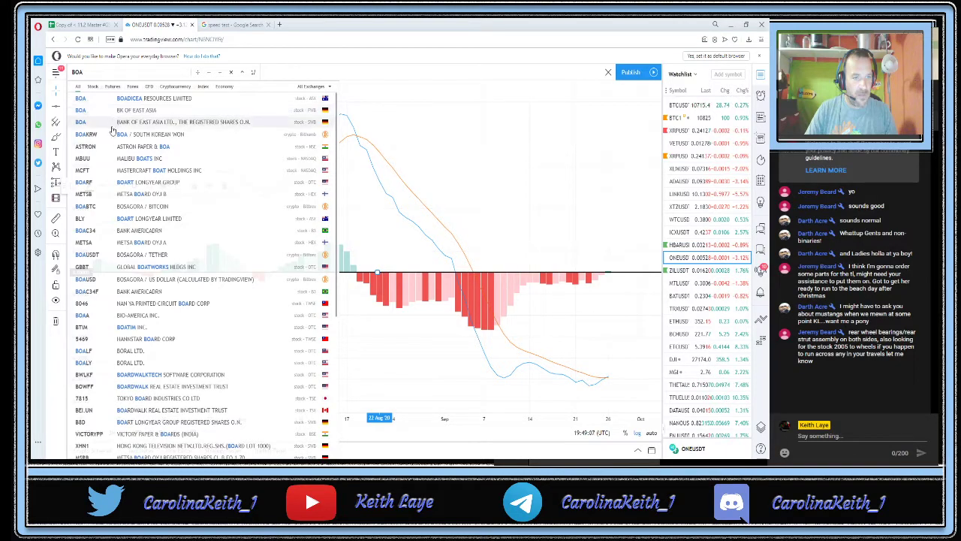
pyautogui.press('BackSpace')
pyautogui.press('BackSpace')
pyautogui.write('AN')
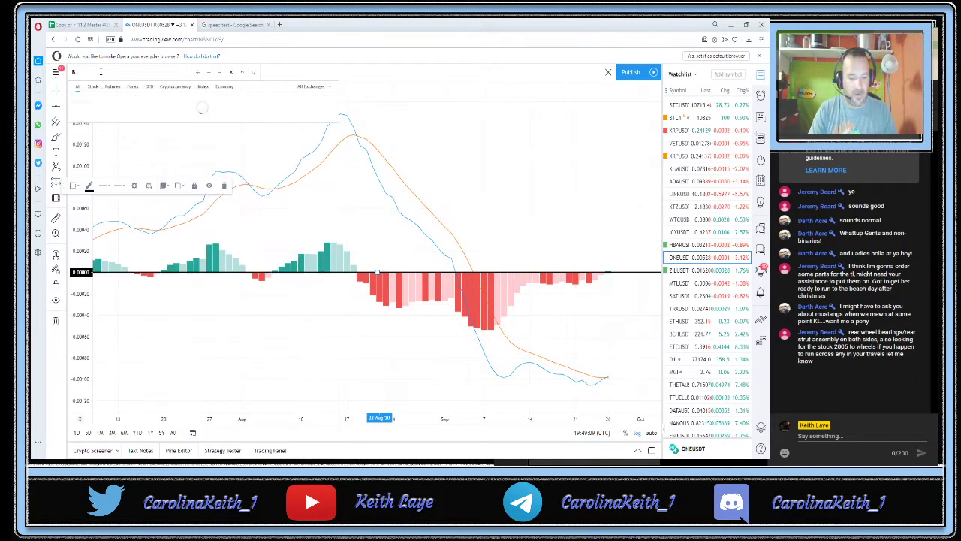
pyautogui.write('K OF AM')
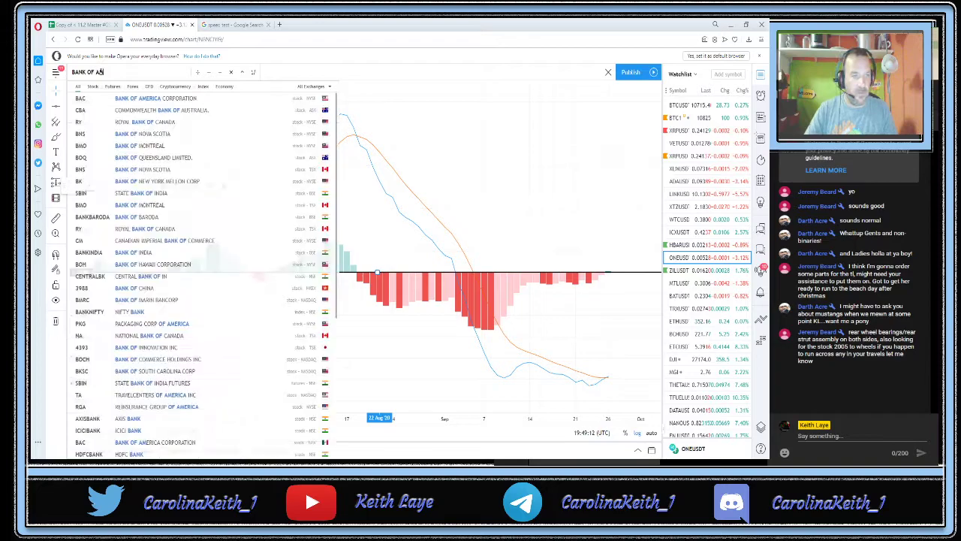
pyautogui.click(128, 99)
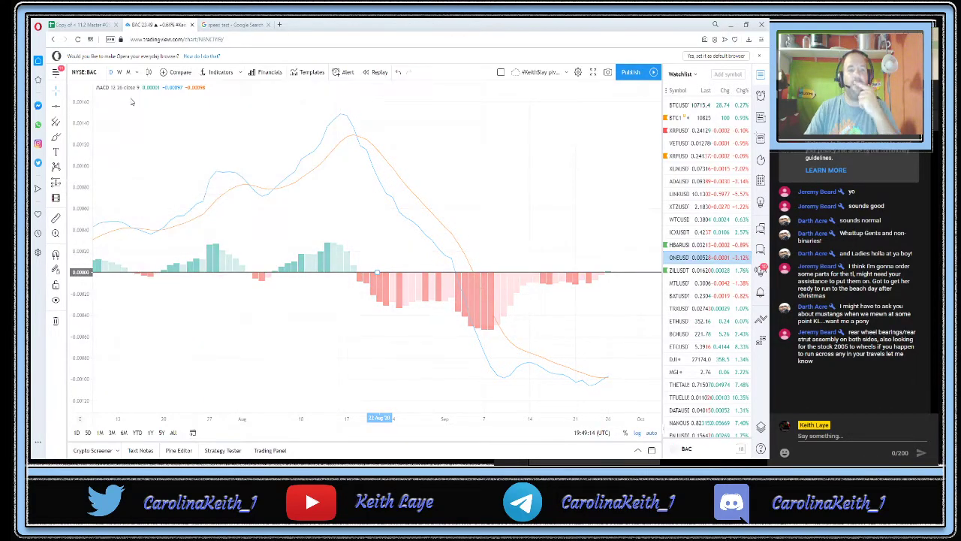
pyautogui.scroll(-3, 188, 138)
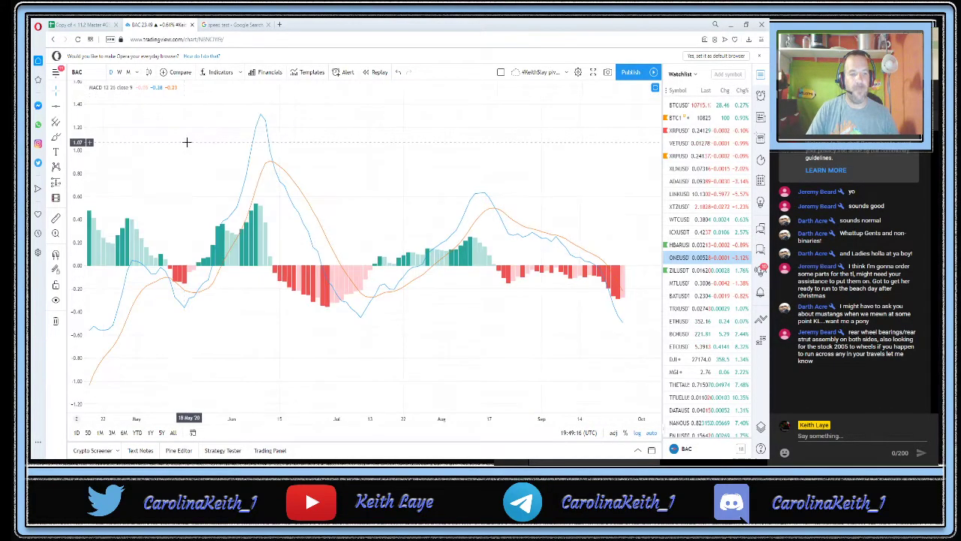
pyautogui.moveTo(229, 142); pyautogui.dragTo(214, 152)
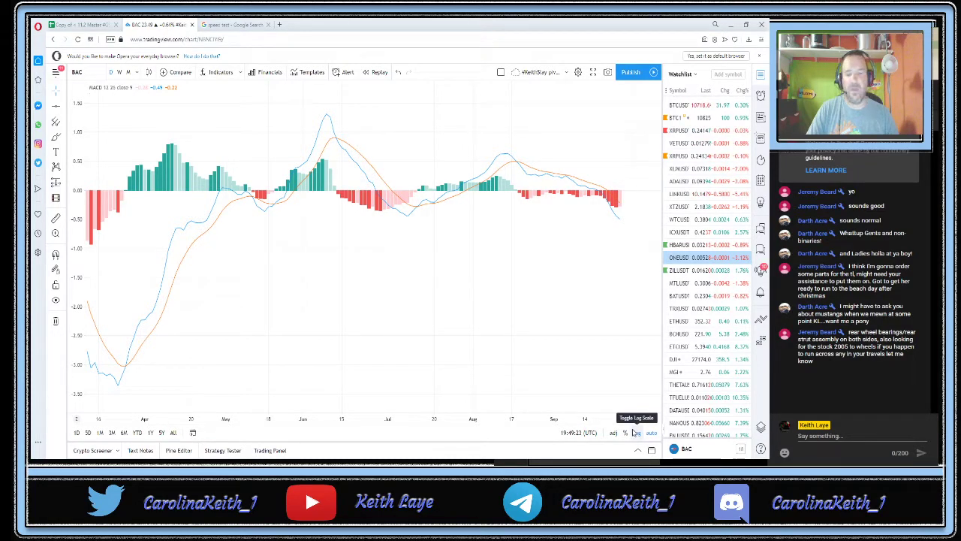
# Examine the Bank of America MACD lines and histogram from February to September, focusing on the line crossovers
pyautogui.hscroll(2, 543, 326)
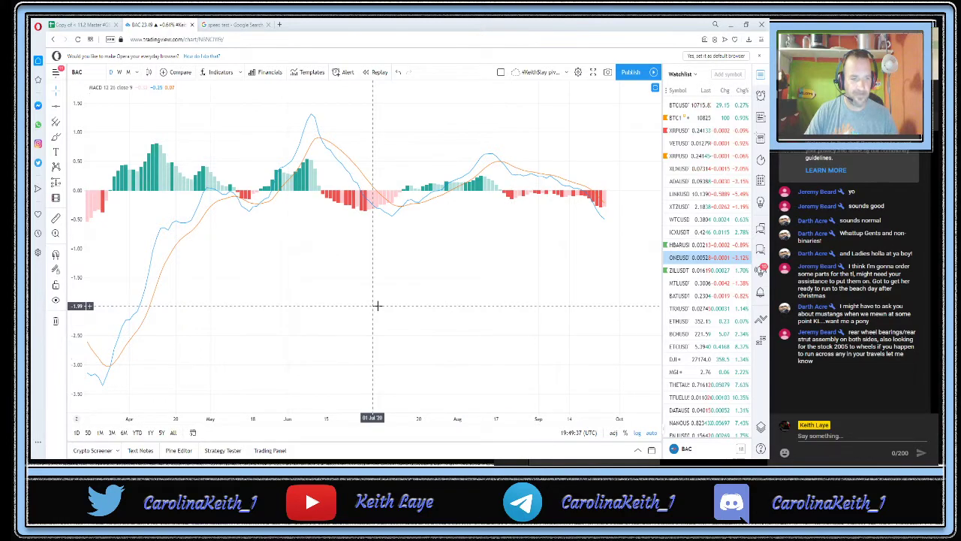
pyautogui.moveTo(378, 305); pyautogui.dragTo(452, 322)
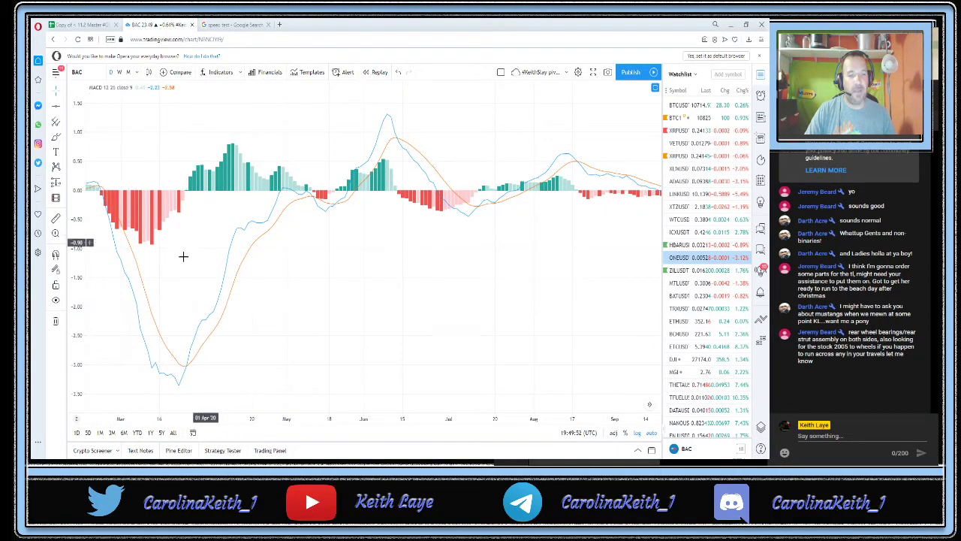
pyautogui.moveTo(292, 273); pyautogui.dragTo(243, 236)
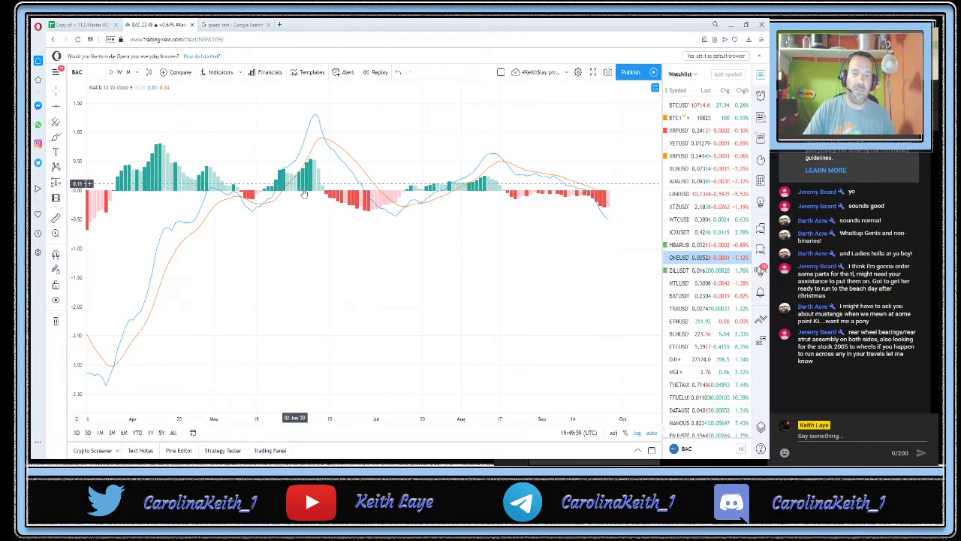
pyautogui.moveTo(391, 331); pyautogui.dragTo(460, 346)
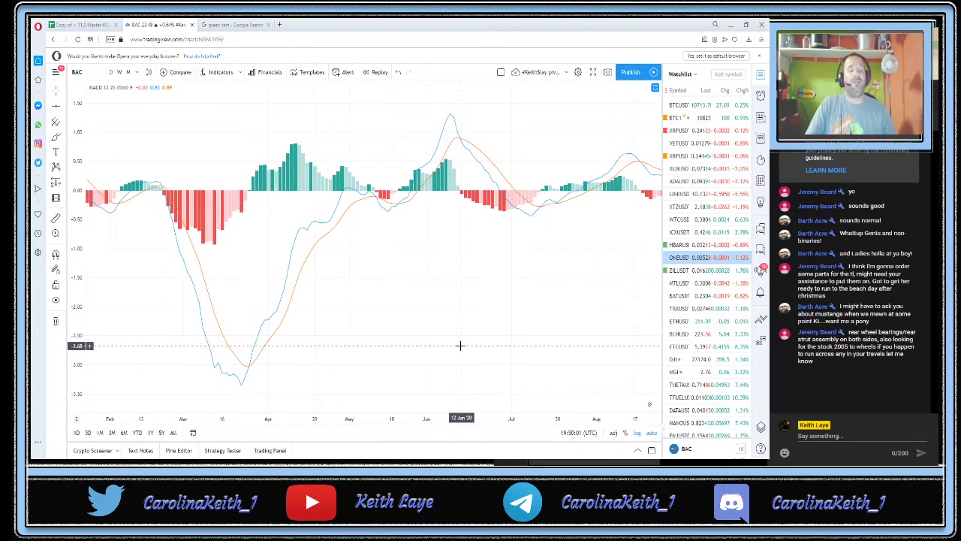
pyautogui.scroll(3, 385, 316)
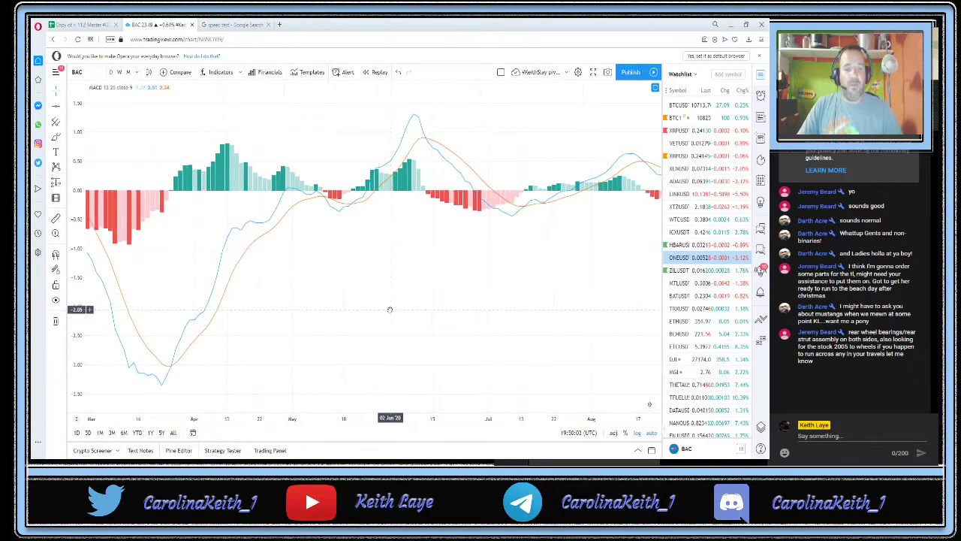
pyautogui.moveTo(390, 310); pyautogui.dragTo(393, 311)
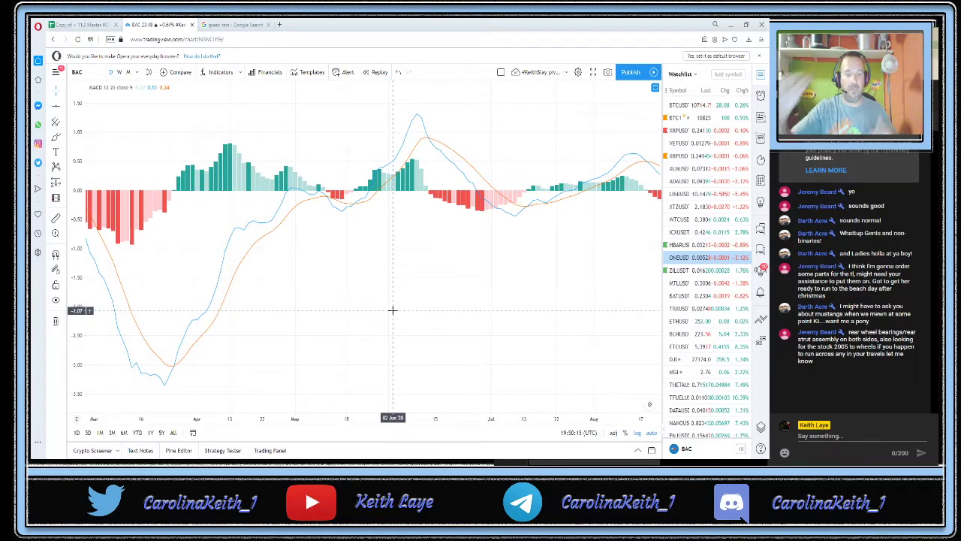
pyautogui.scroll(1, 391, 309)
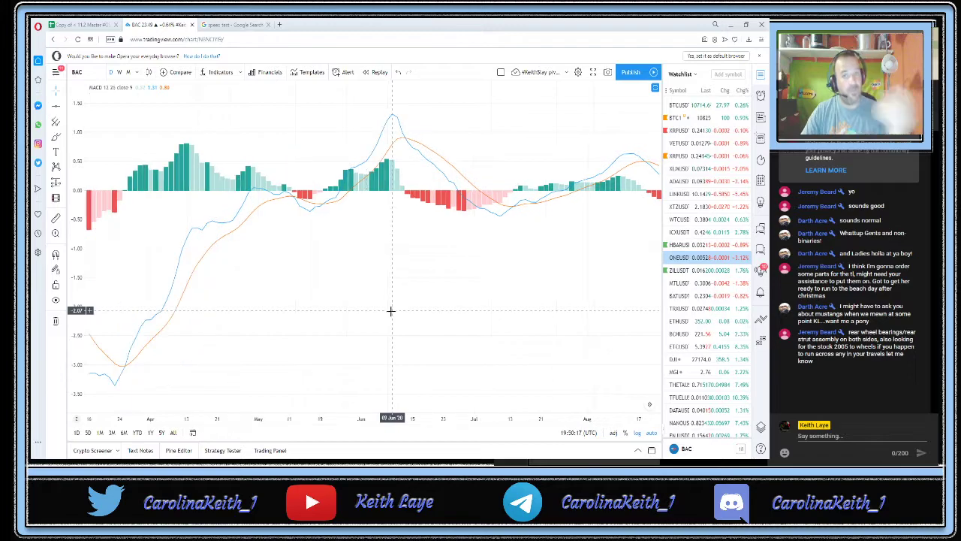
# Brush a red circle around the mid-June MACD line crossover and label it with the red text "sell inidciator"
pyautogui.click(57, 139)
pyautogui.moveTo(387, 142)
pyautogui.mouseDown()
pyautogui.moveTo(405, 129)
pyautogui.moveTo(415, 137)
pyautogui.moveTo(396, 154)
pyautogui.moveTo(387, 139)
pyautogui.mouseUp()
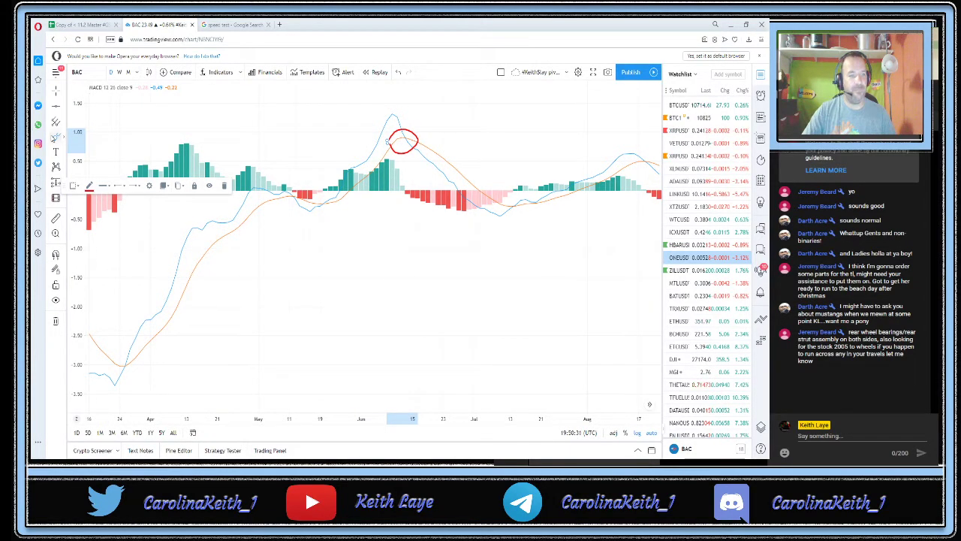
pyautogui.click(56, 152)
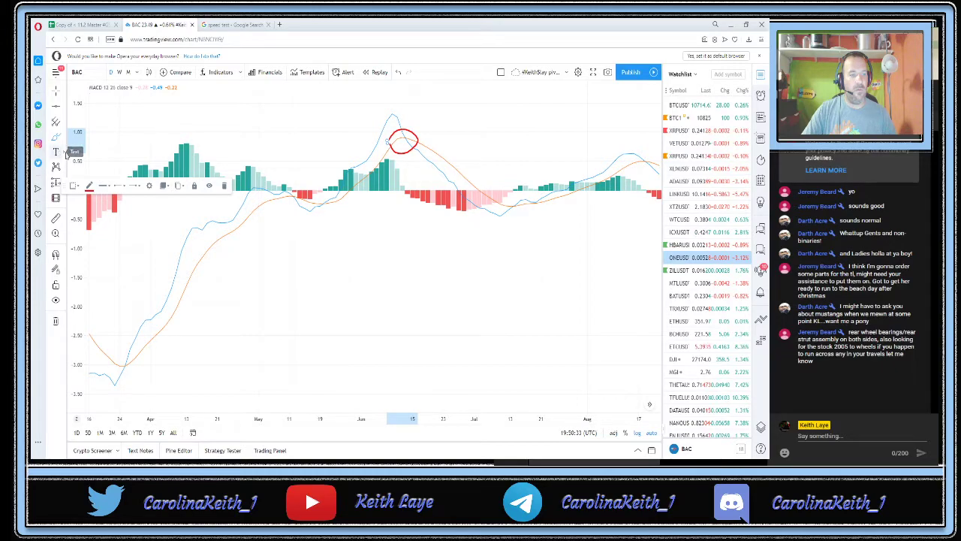
pyautogui.click(425, 126)
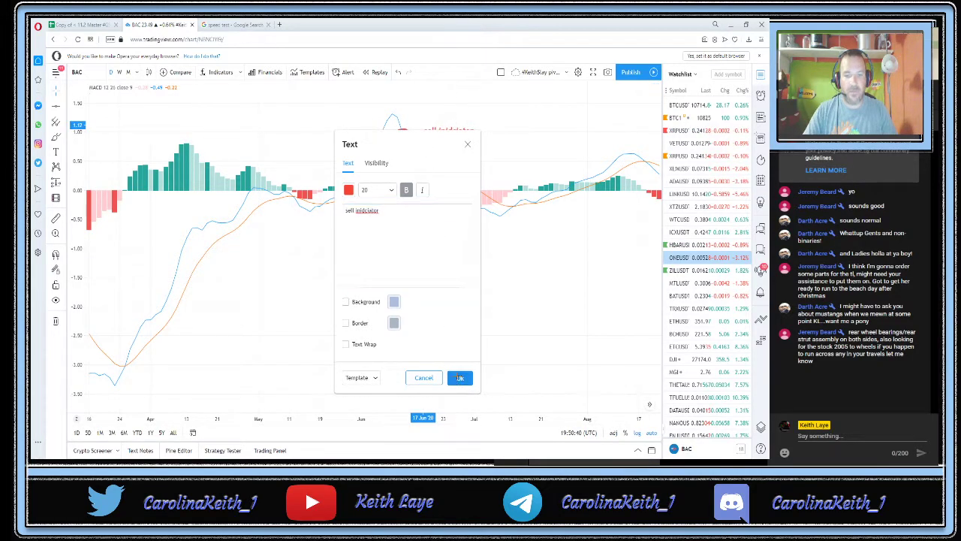
pyautogui.click(459, 377)
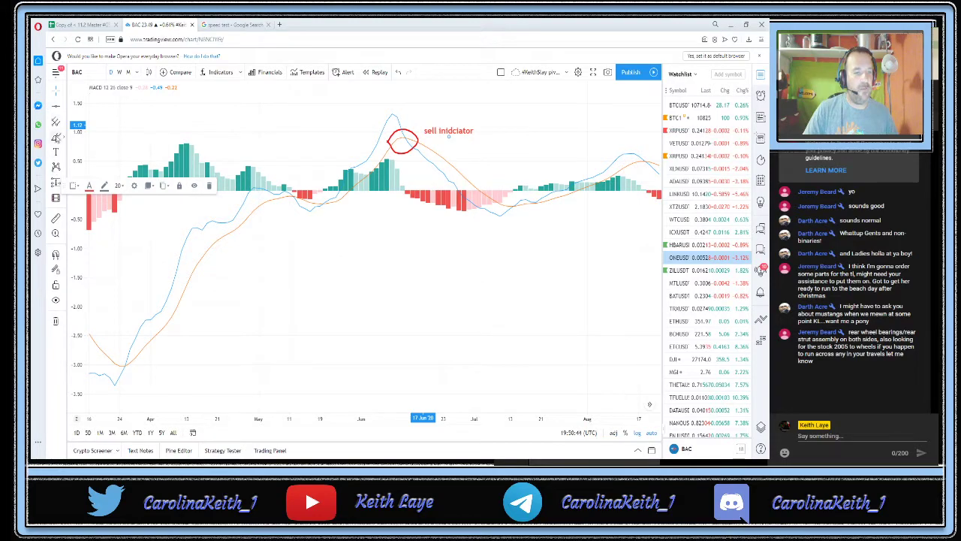
# Brush a red circle around the late-March MACD crossover at the deepest low and label it "buy indicator"
pyautogui.click(57, 138)
pyautogui.moveTo(118, 350)
pyautogui.mouseDown()
pyautogui.moveTo(110, 361)
pyautogui.moveTo(123, 378)
pyautogui.moveTo(143, 368)
pyautogui.moveTo(132, 350)
pyautogui.moveTo(115, 351)
pyautogui.mouseUp()
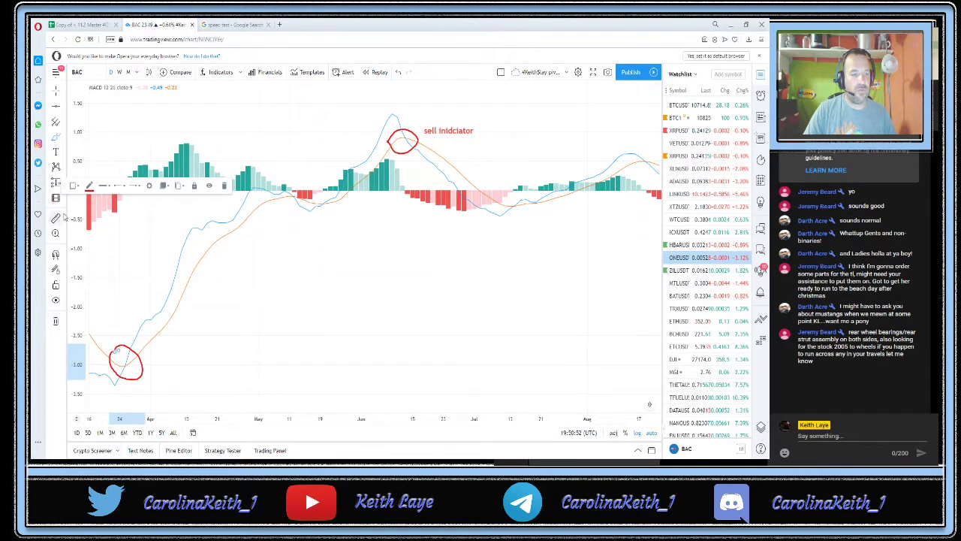
pyautogui.click(56, 152)
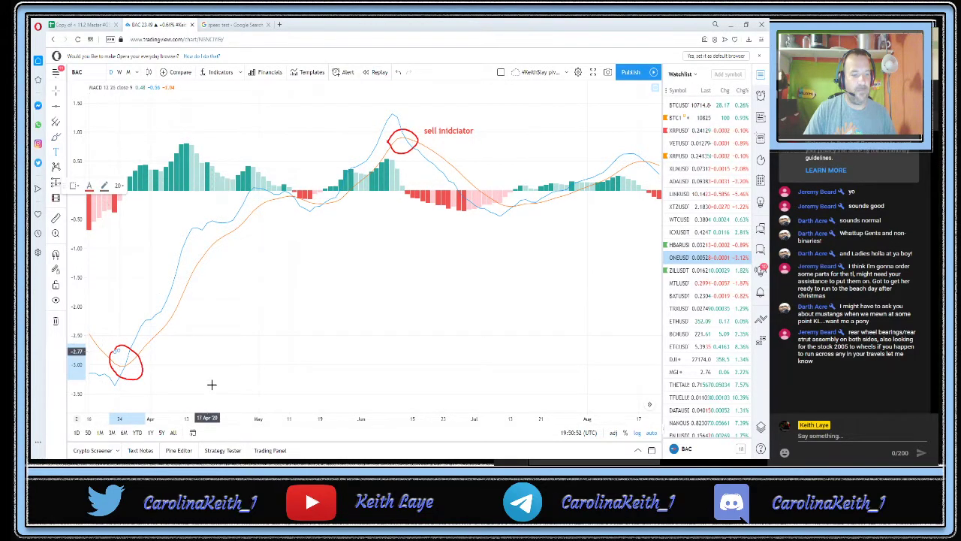
pyautogui.click(152, 362)
pyautogui.write('buy in')
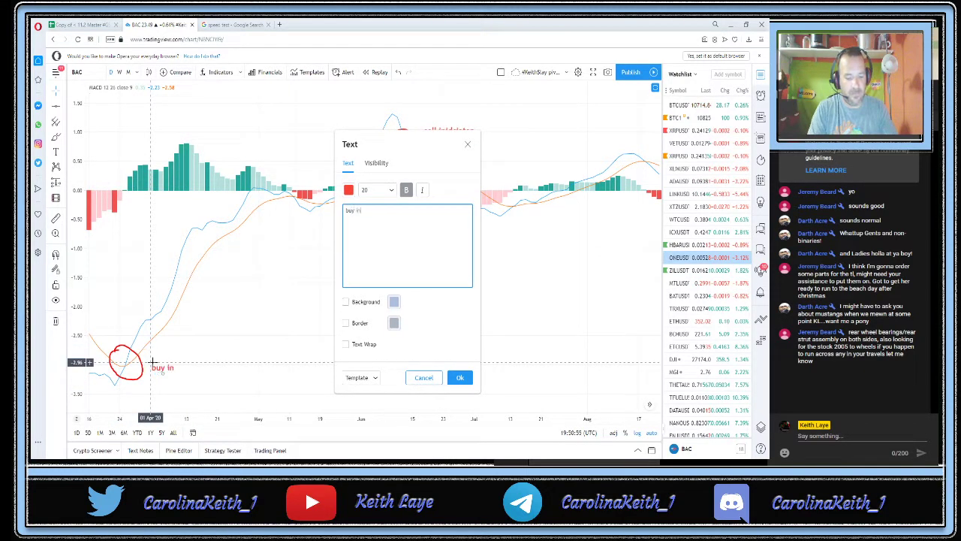
pyautogui.write('dicator')
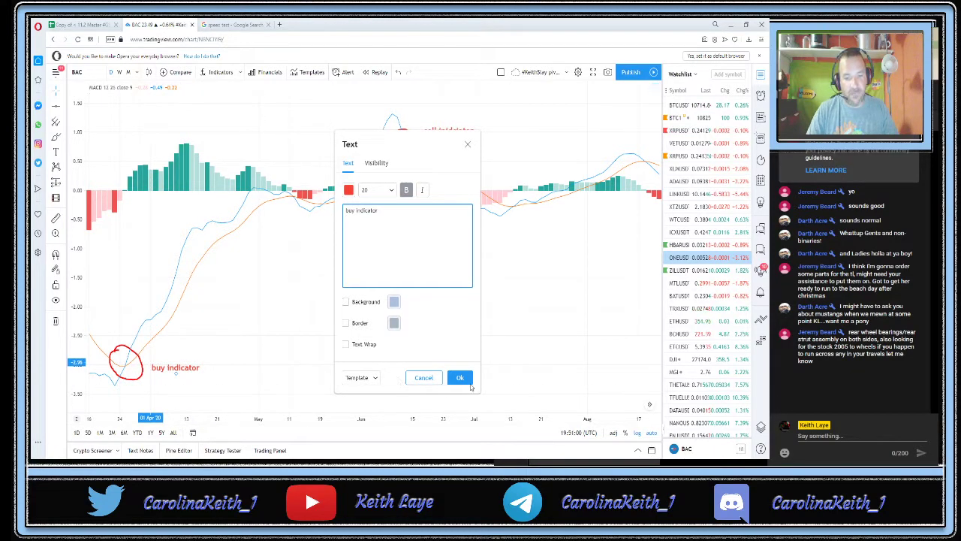
pyautogui.click(465, 379)
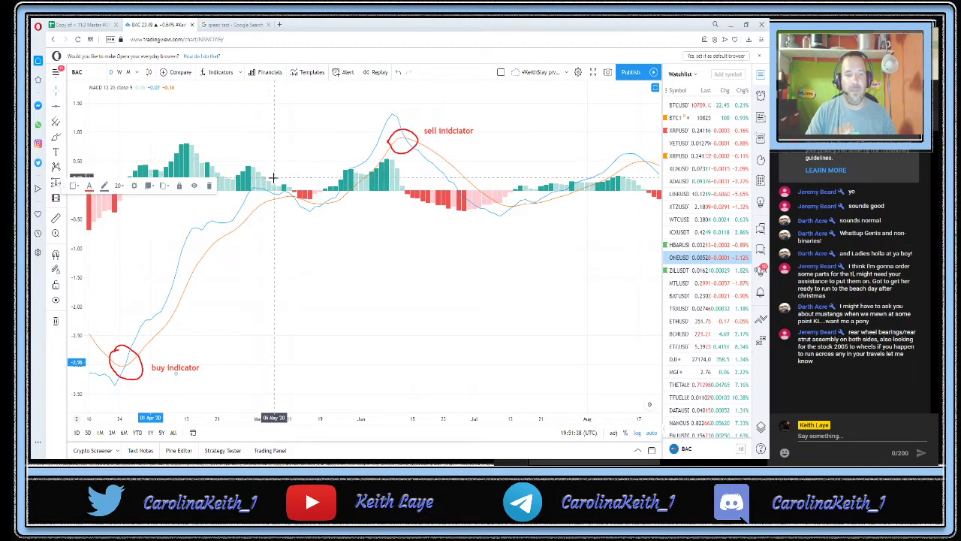
# Brush small red circles around the two May crossovers and the mid-July crossover of the MACD lines
pyautogui.moveTo(284, 191); pyautogui.dragTo(290, 191)
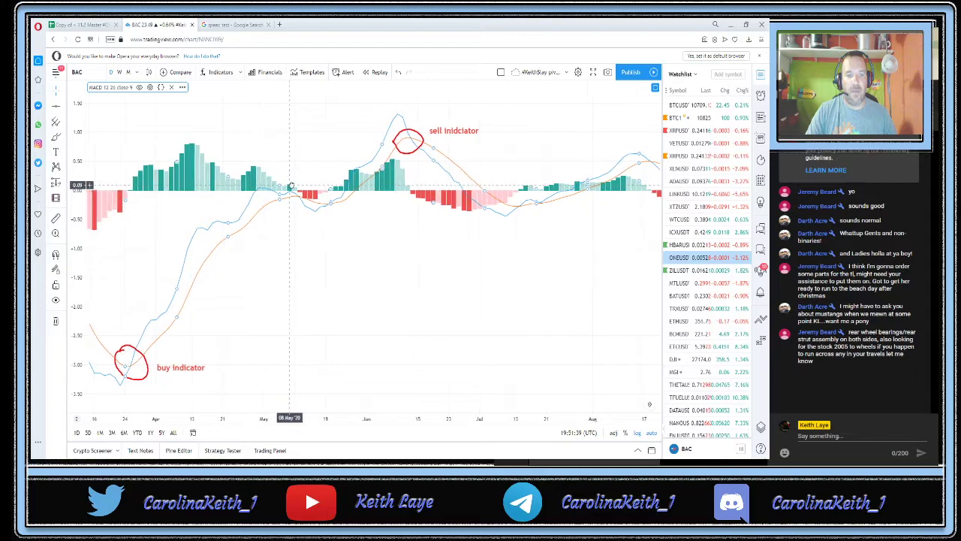
pyautogui.click(57, 137)
pyautogui.moveTo(298, 186)
pyautogui.mouseDown()
pyautogui.moveTo(300, 199)
pyautogui.moveTo(292, 197)
pyautogui.moveTo(335, 197)
pyautogui.moveTo(328, 211)
pyautogui.moveTo(322, 200)
pyautogui.mouseUp()
pyautogui.moveTo(512, 195)
pyautogui.mouseDown()
pyautogui.moveTo(528, 210)
pyautogui.moveTo(517, 215)
pyautogui.moveTo(511, 200)
pyautogui.mouseUp()
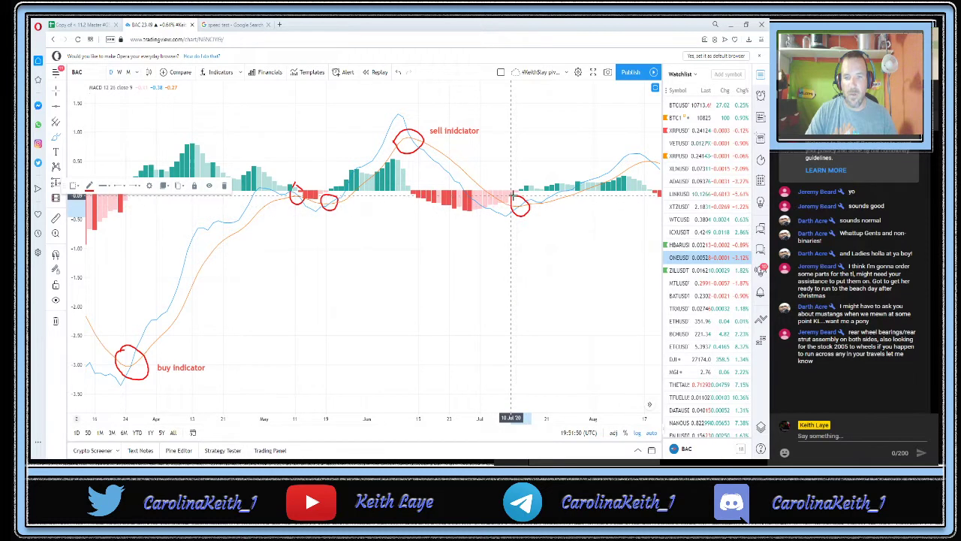
# Place red vertical lines through the circled MACD crossovers at 12 May, 19 May, 11 June and 13 July 2020
pyautogui.click(64, 111)
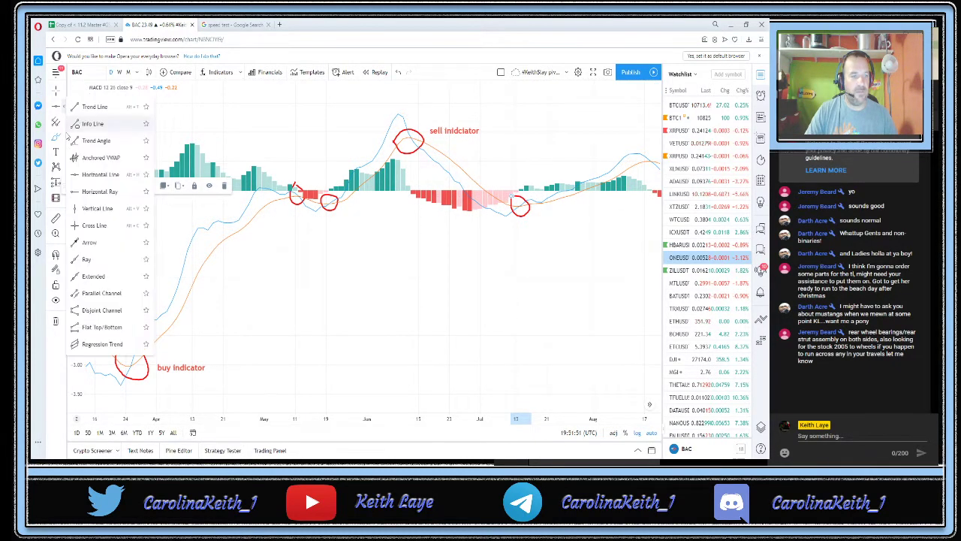
pyautogui.click(113, 208)
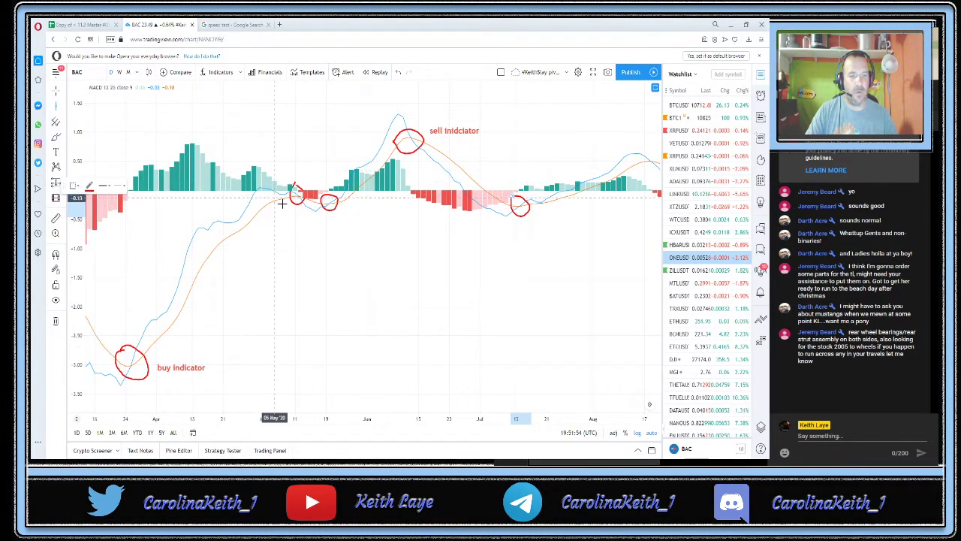
pyautogui.click(298, 218)
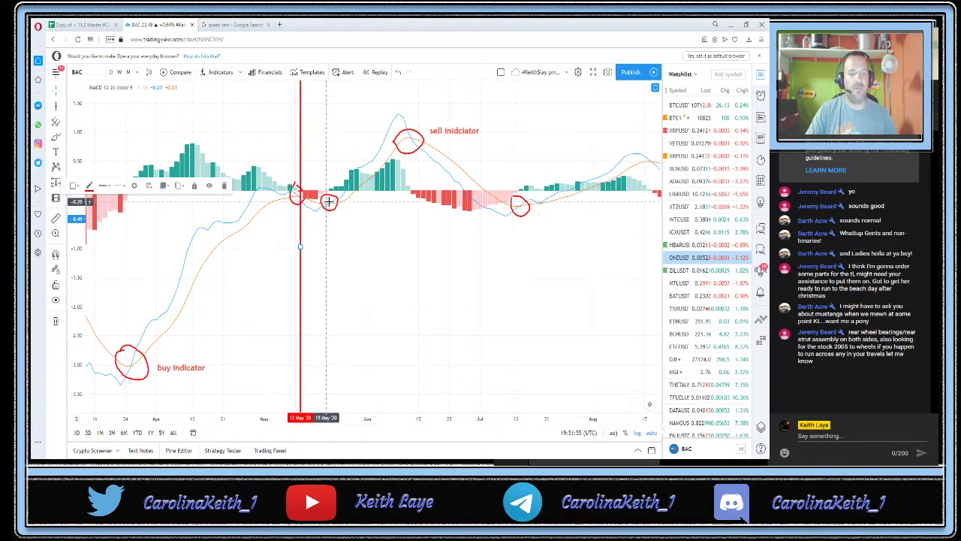
pyautogui.click(57, 110)
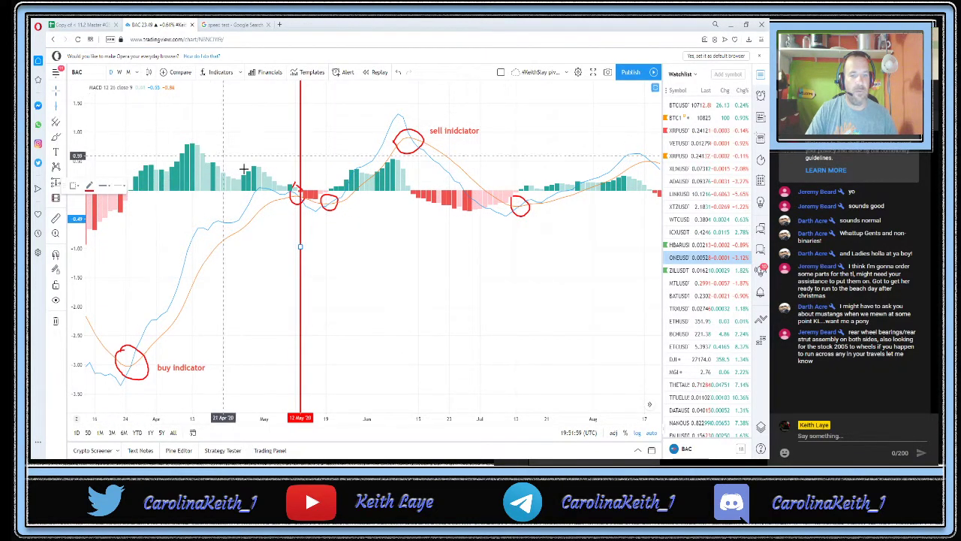
pyautogui.click(327, 223)
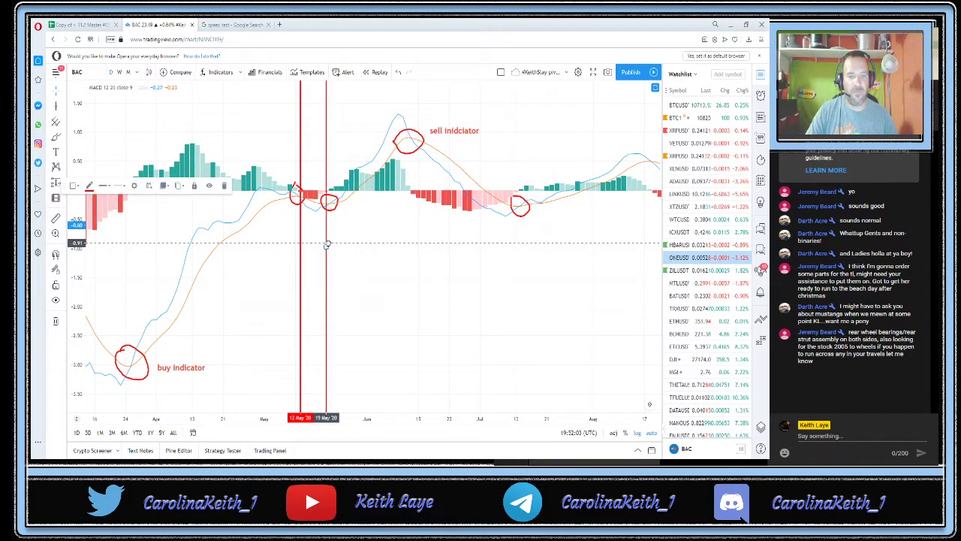
pyautogui.click(57, 106)
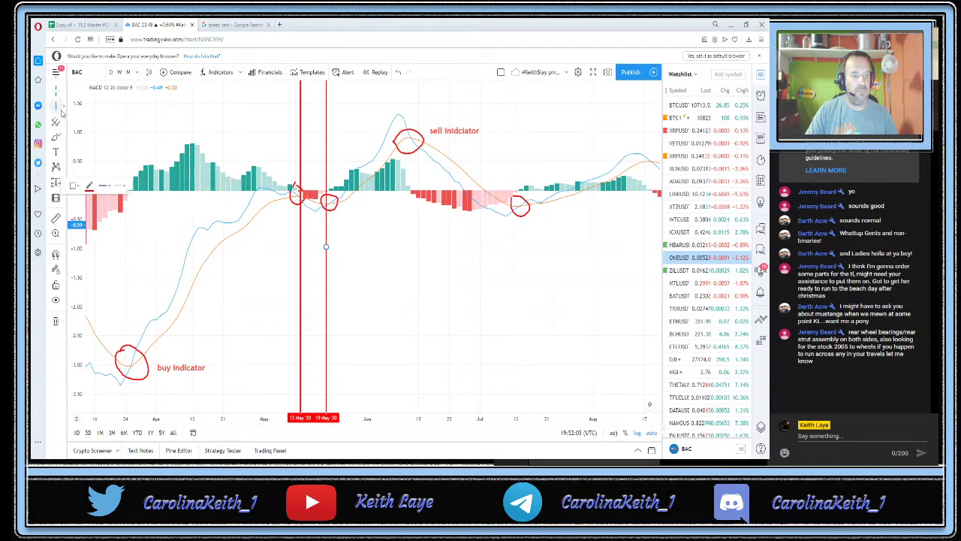
pyautogui.click(408, 138)
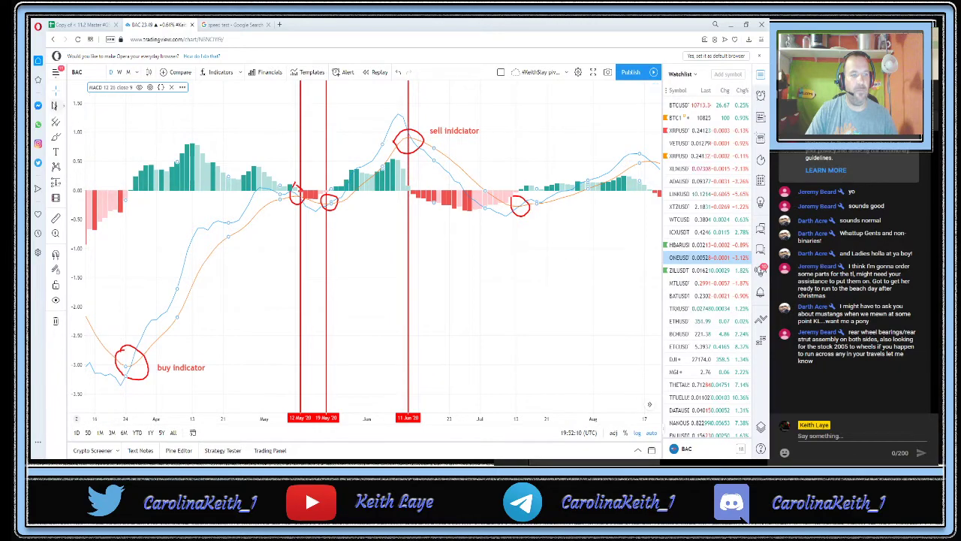
pyautogui.click(516, 207)
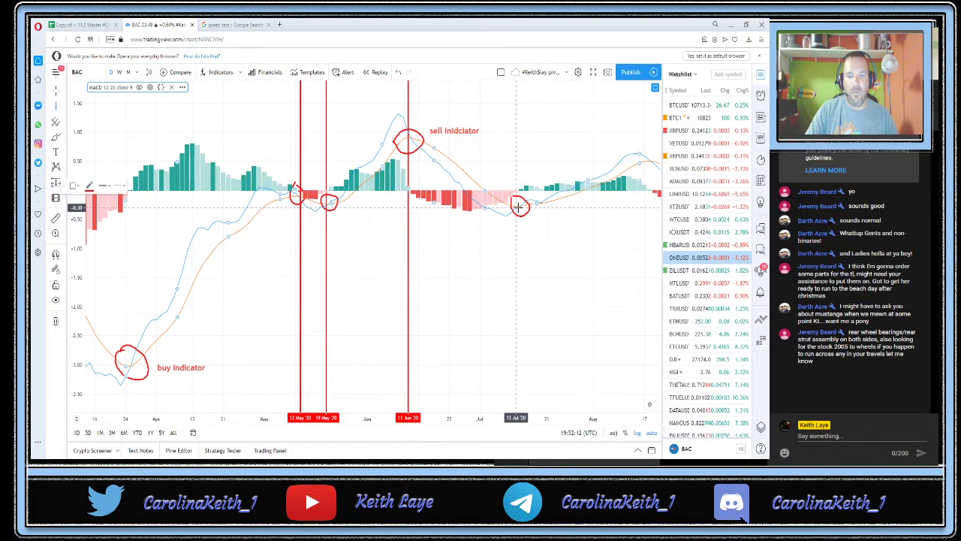
pyautogui.click(517, 207)
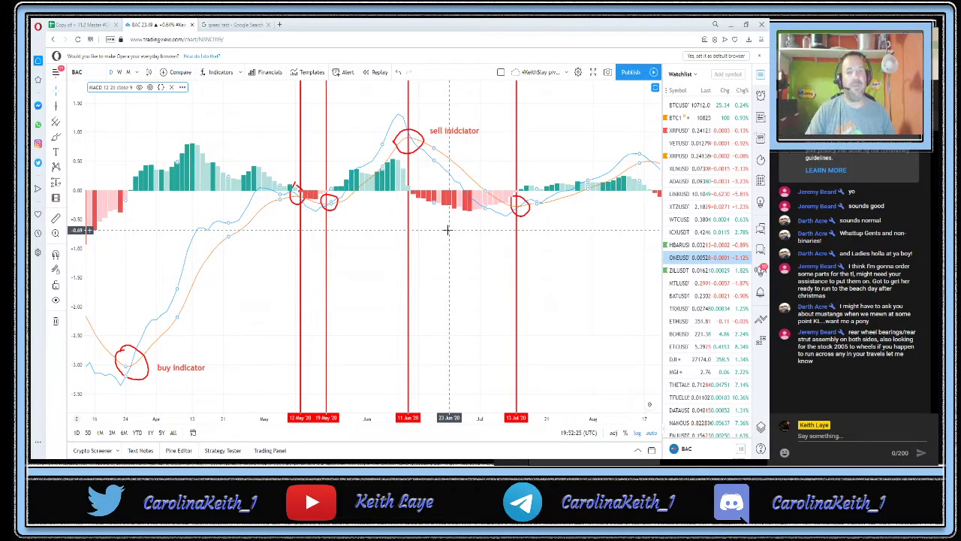
# Restore the Bank of America price pane above the MACD, show January to October and stretch the price scale
pyautogui.doubleClick(270, 131)
pyautogui.scroll(-2, 305, 157)
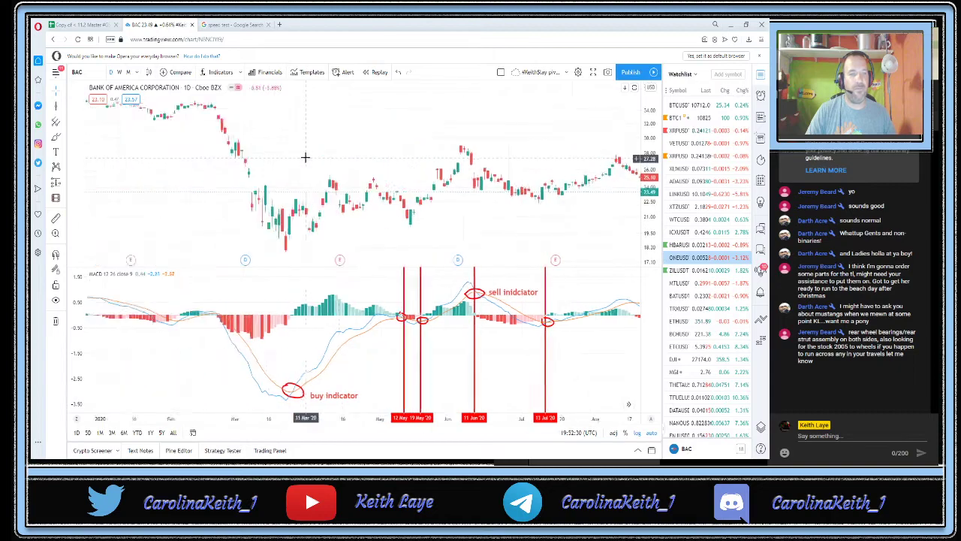
pyautogui.scroll(-1, 304, 157)
pyautogui.moveTo(225, 173); pyautogui.dragTo(116, 163)
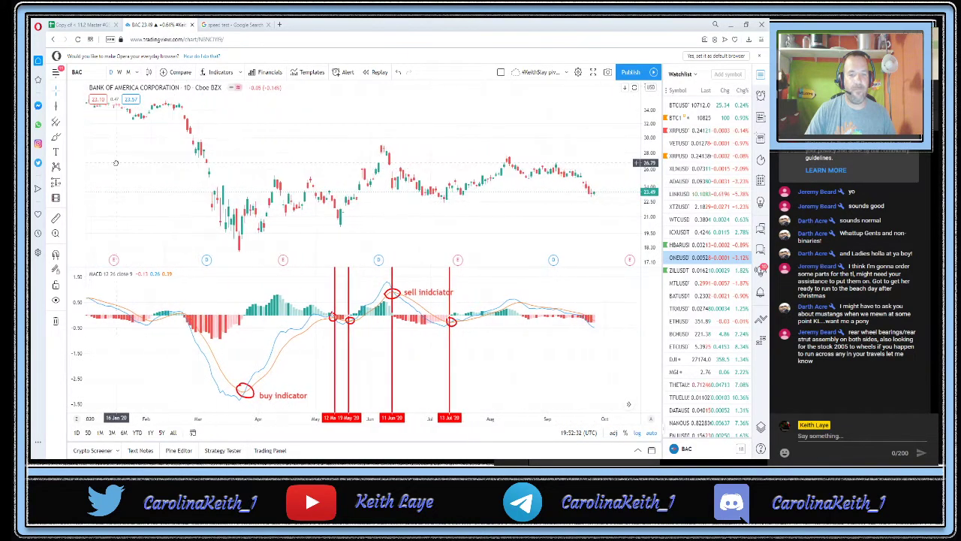
pyautogui.moveTo(654, 229); pyautogui.dragTo(652, 210)
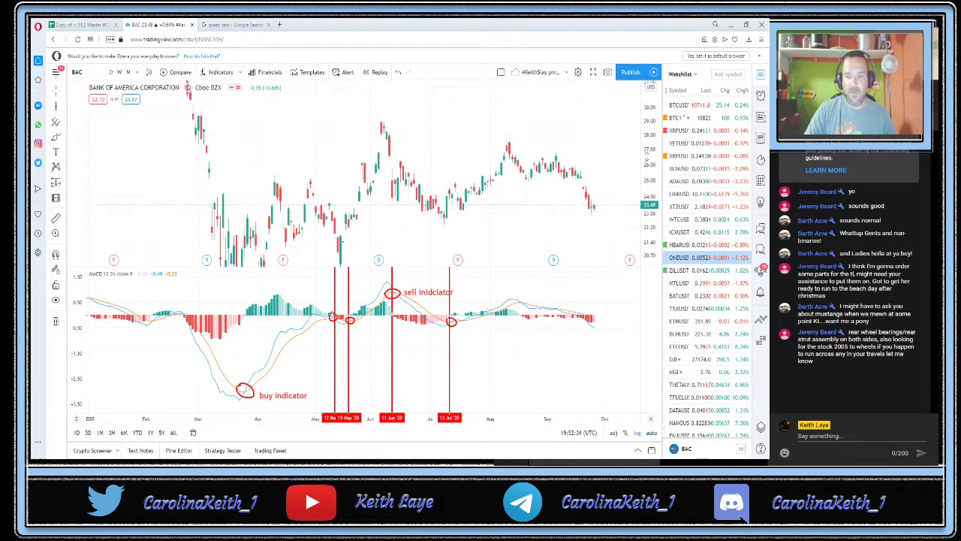
# Brush a red circle around the mid-August MACD crossover and place a vertical line through it at 18 August 2020
pyautogui.click(57, 139)
pyautogui.click(523, 293)
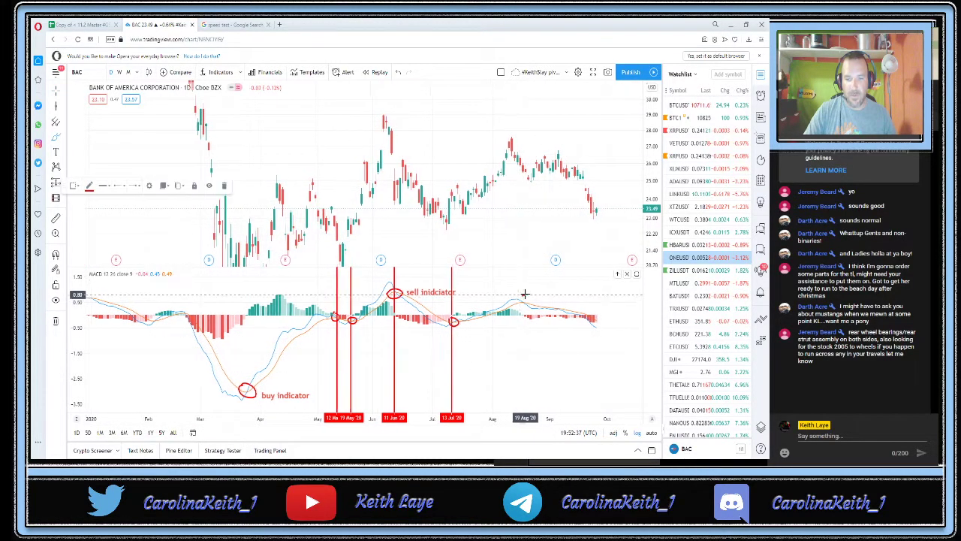
pyautogui.moveTo(524, 293); pyautogui.dragTo(521, 308)
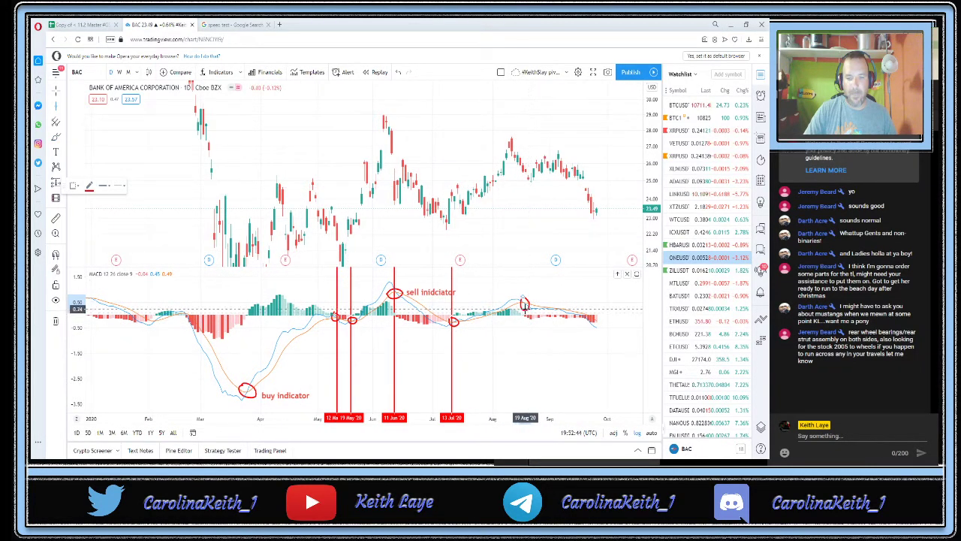
pyautogui.click(523, 307)
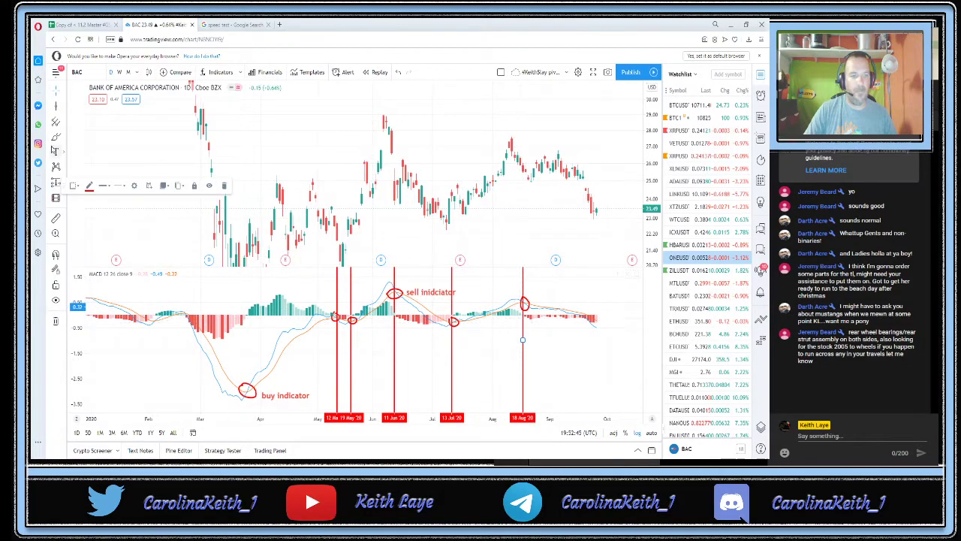
# Stretch the price scale further and compare the Bank of America candles with the marked MACD crossovers
pyautogui.moveTo(63, 182); pyautogui.dragTo(60, 175)
pyautogui.click(200, 156)
pyautogui.scroll(1, 200, 156)
pyautogui.scroll(-2, 199, 156)
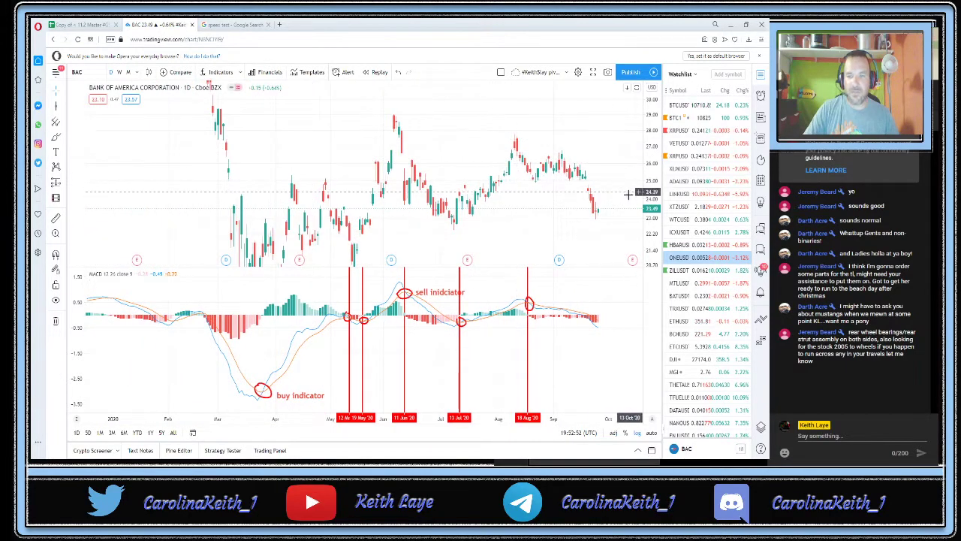
pyautogui.moveTo(654, 206); pyautogui.dragTo(650, 123)
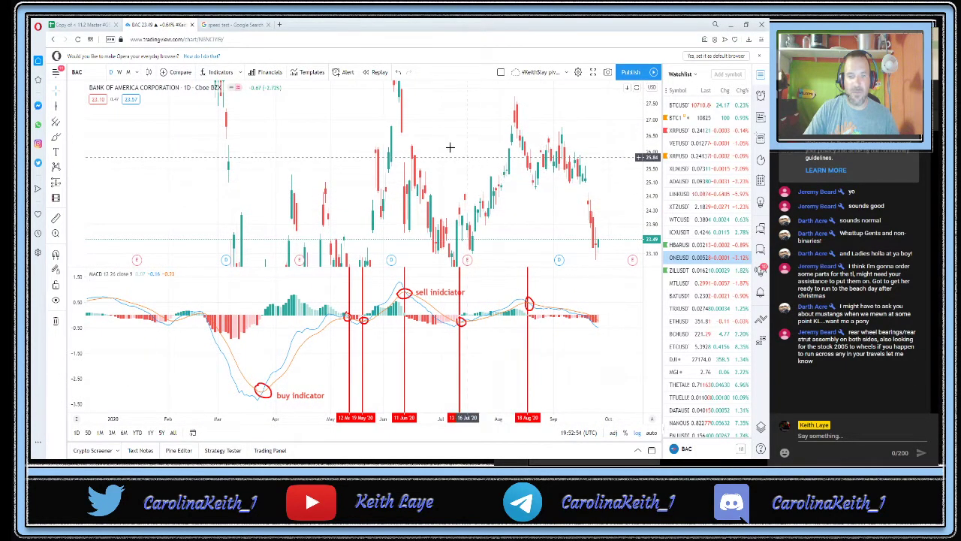
# Examine the Bank of America candles from 2019 to October 2020 against the marked MACD crossovers
pyautogui.moveTo(450, 146); pyautogui.dragTo(644, 217)
pyautogui.scroll(4, 393, 180)
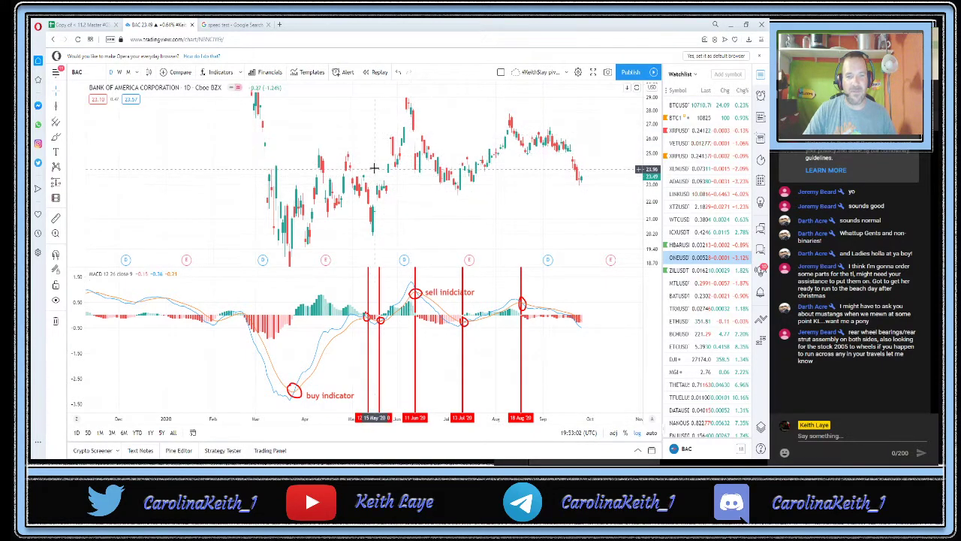
pyautogui.moveTo(356, 157); pyautogui.dragTo(344, 156)
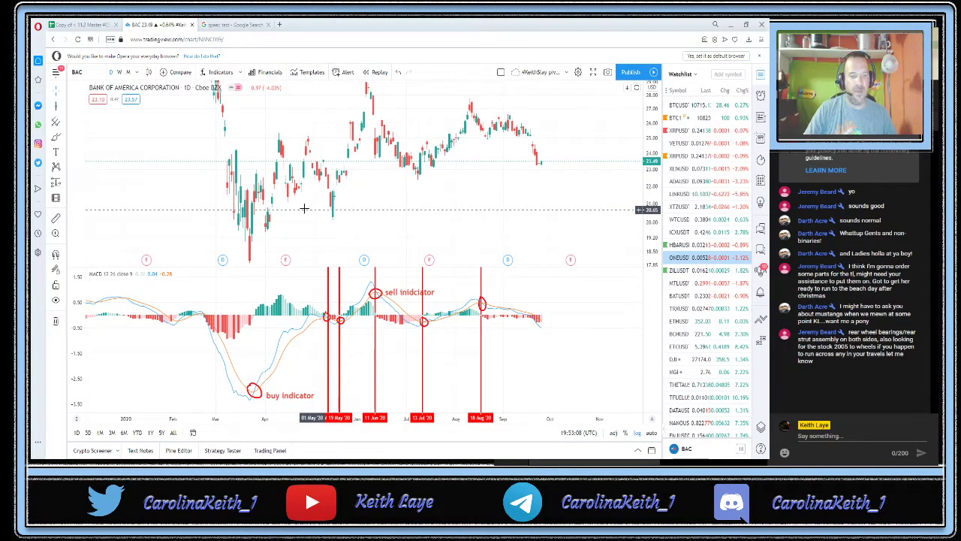
pyautogui.scroll(2, 215, 197)
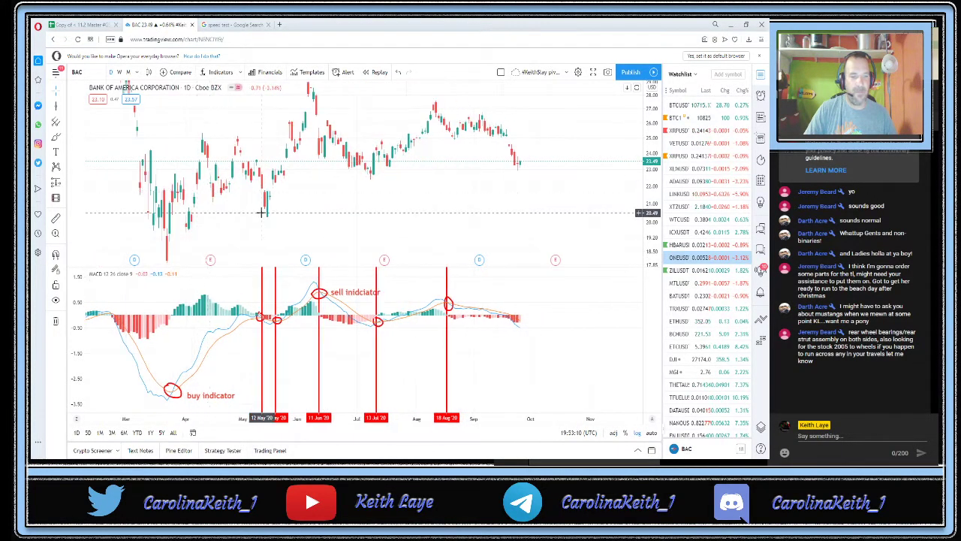
pyautogui.moveTo(260, 213); pyautogui.dragTo(326, 216)
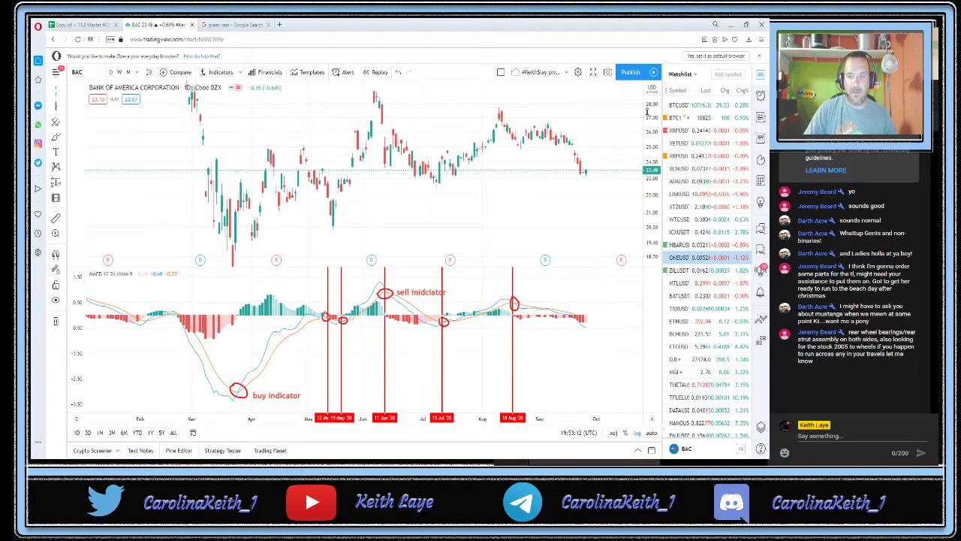
pyautogui.scroll(-3, 289, 104)
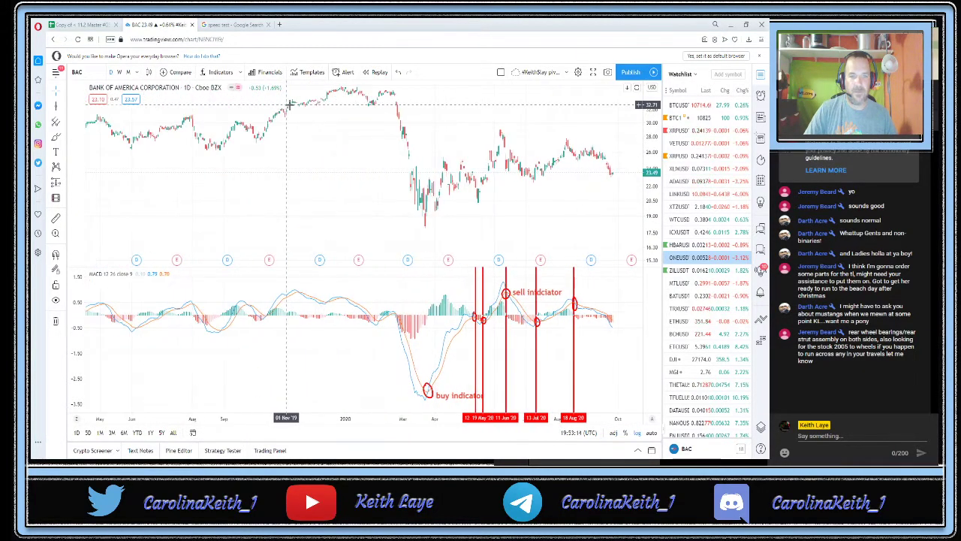
pyautogui.scroll(-2, 291, 105)
pyautogui.moveTo(291, 105); pyautogui.dragTo(169, 149)
pyautogui.scroll(2, 195, 146)
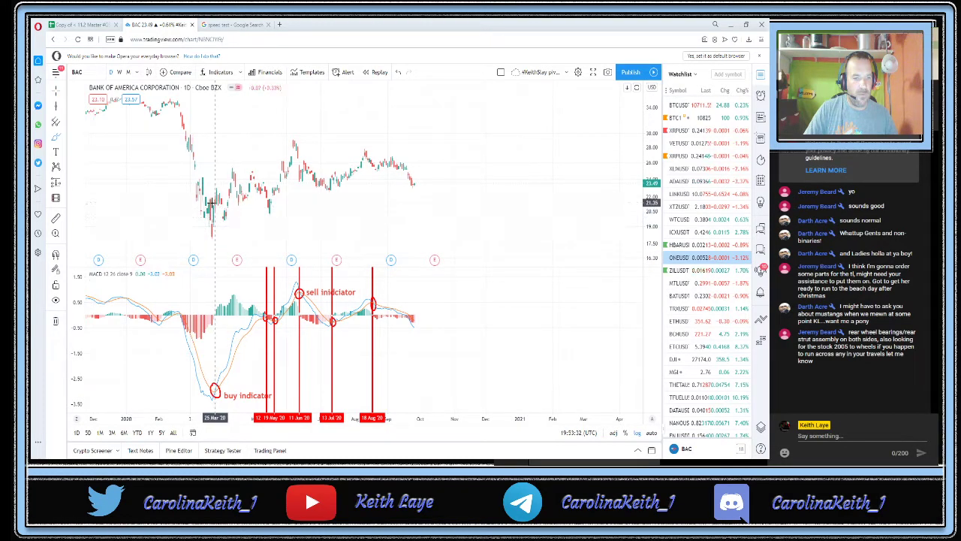
# Brush red circles around the late-March and mid-May 2020 candles in the price pane, removing the misdrawn May stroke
pyautogui.moveTo(209, 196)
pyautogui.mouseDown()
pyautogui.moveTo(215, 208)
pyautogui.moveTo(216, 194)
pyautogui.mouseUp()
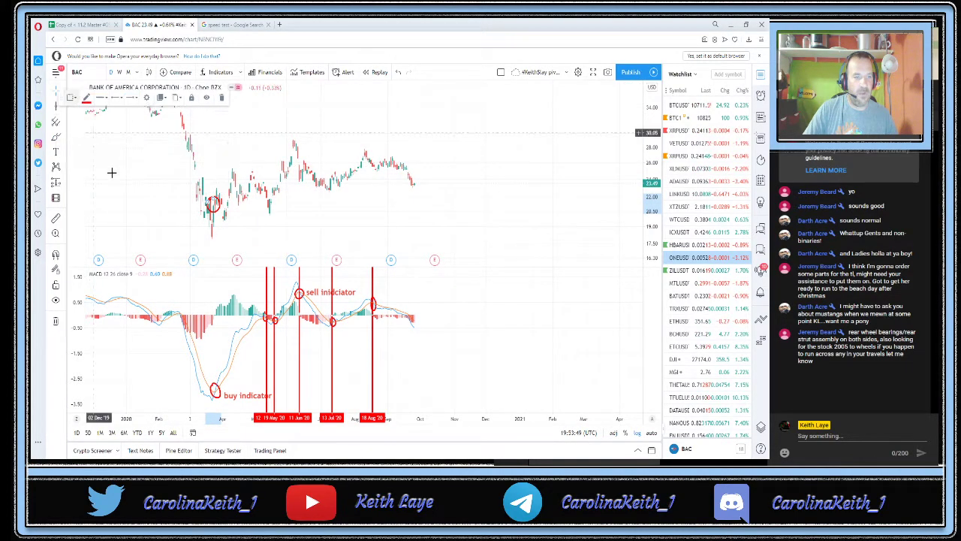
pyautogui.moveTo(201, 216); pyautogui.dragTo(344, 154)
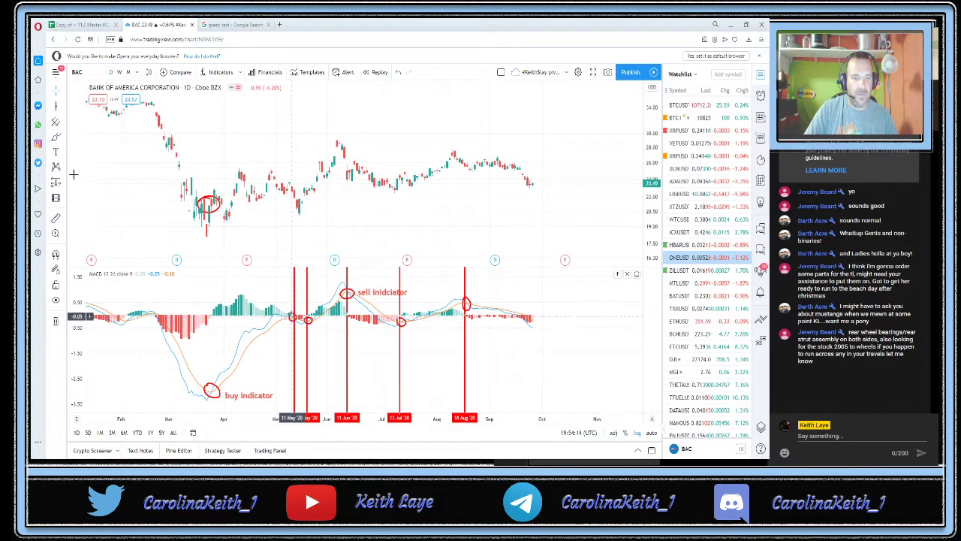
pyautogui.click(56, 138)
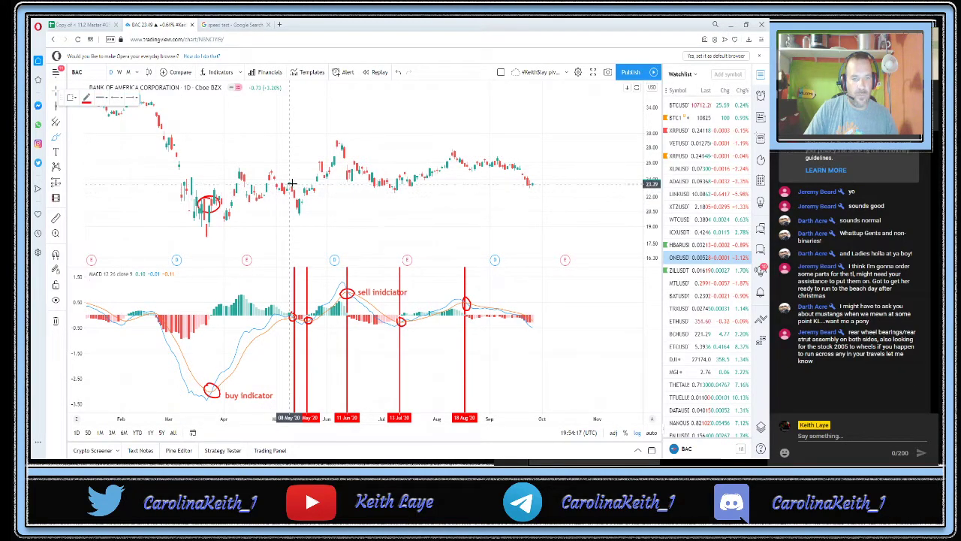
pyautogui.moveTo(292, 182)
pyautogui.mouseDown()
pyautogui.moveTo(299, 210)
pyautogui.moveTo(284, 211)
pyautogui.mouseUp()
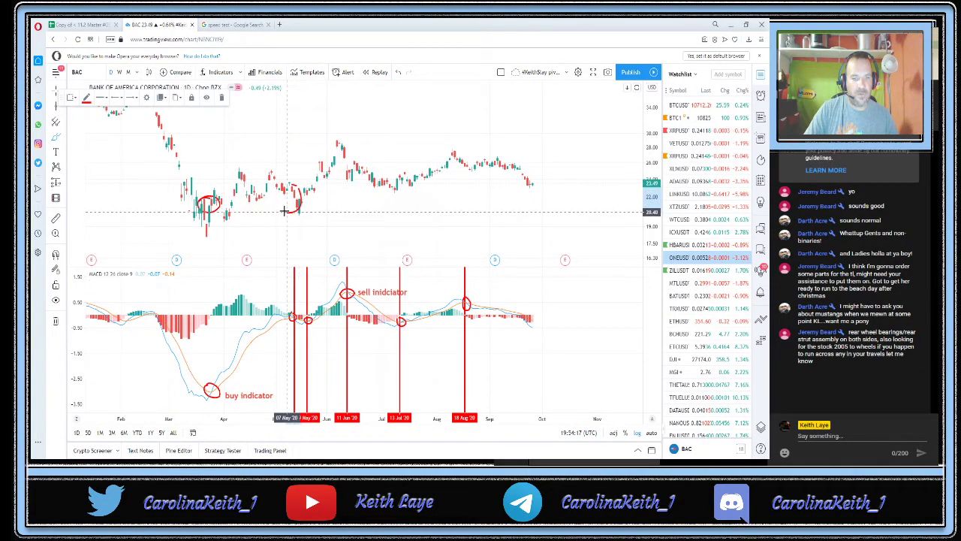
pyautogui.click(221, 98)
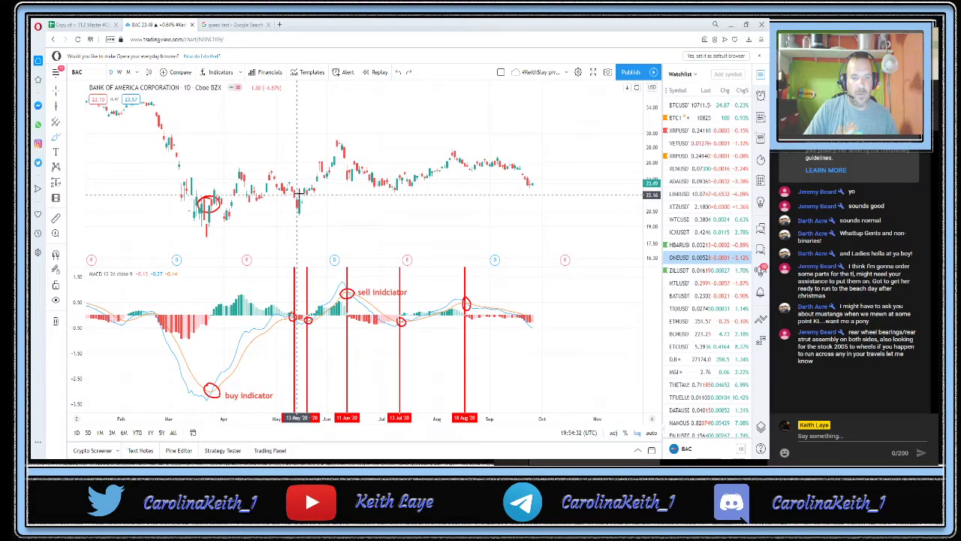
pyautogui.moveTo(303, 209)
pyautogui.mouseDown()
pyautogui.moveTo(293, 209)
pyautogui.moveTo(298, 197)
pyautogui.mouseUp()
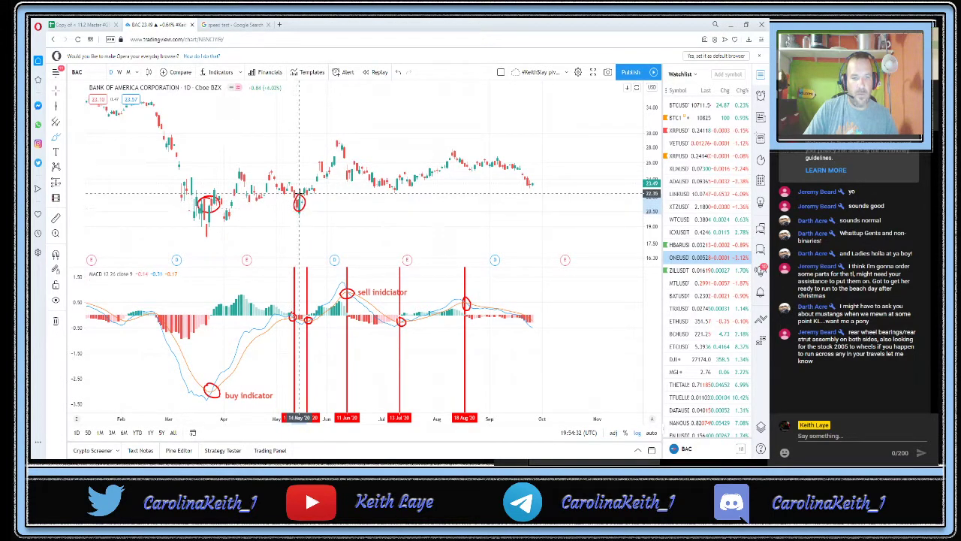
pyautogui.click(209, 210)
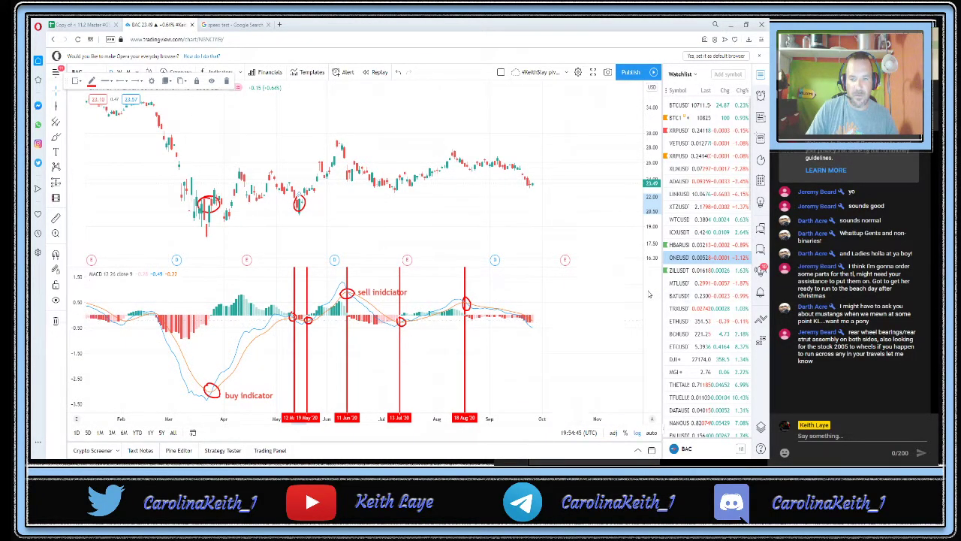
# Examine the marked crossovers in a maximized MACD pane, then restore the price pane and compare them with the circled candles
pyautogui.doubleClick(587, 318)
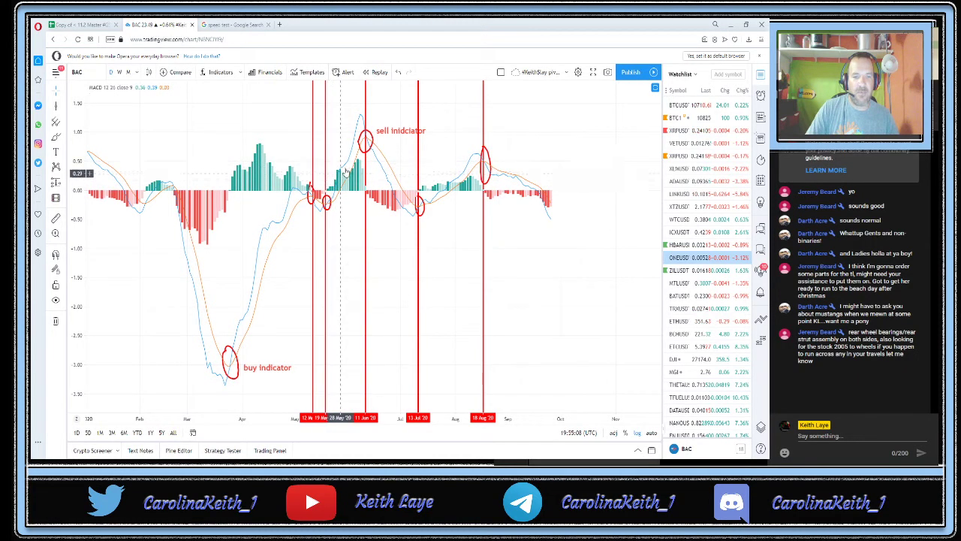
pyautogui.doubleClick(528, 114)
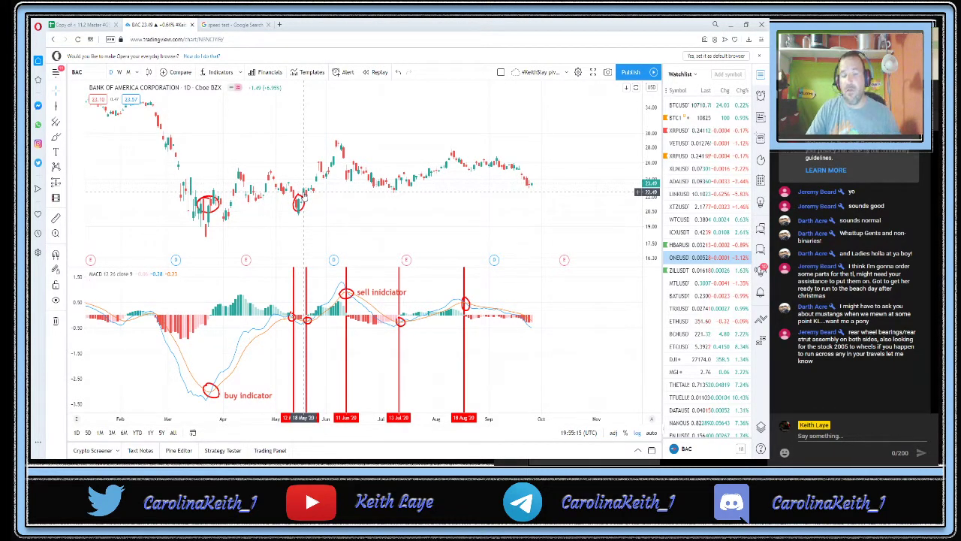
pyautogui.scroll(5, 304, 194)
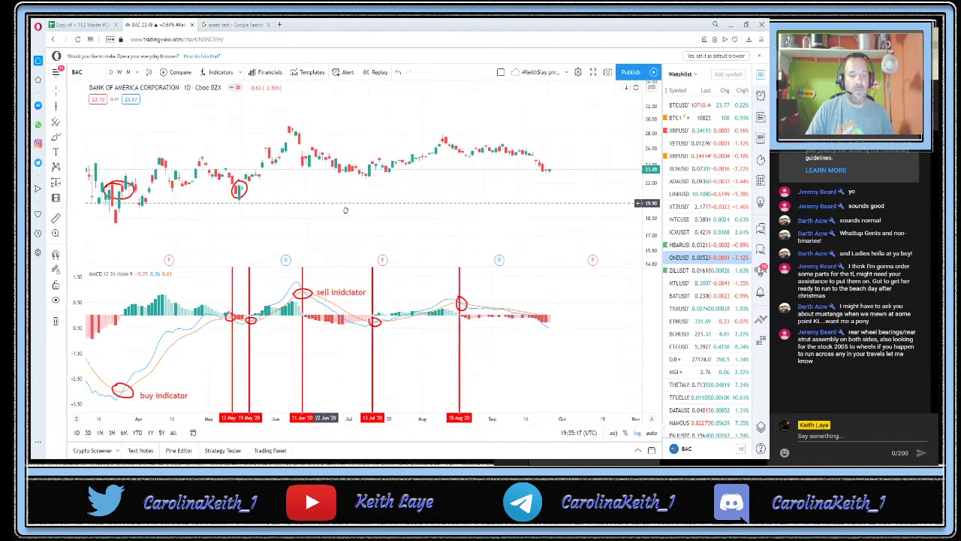
pyautogui.moveTo(239, 198); pyautogui.dragTo(258, 198)
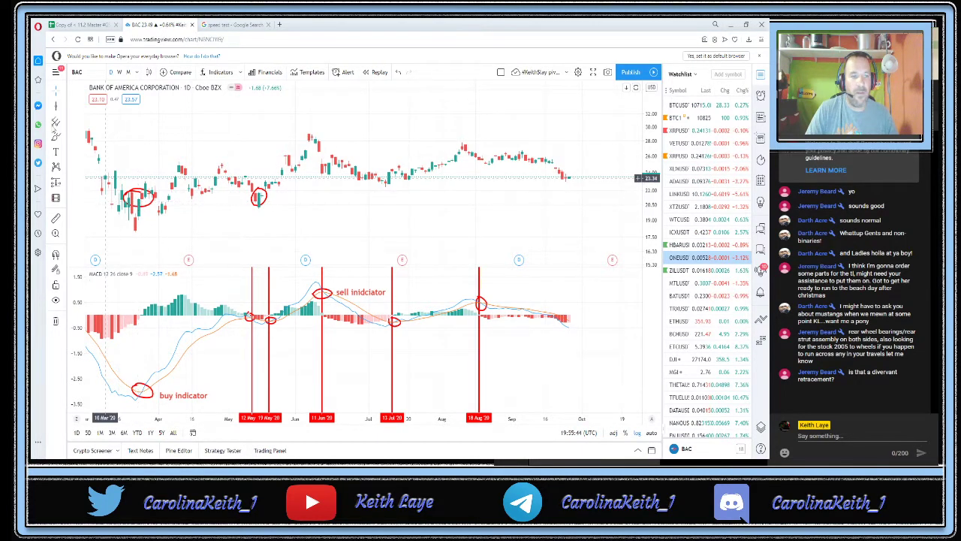
# Place a horizontal line at 21.00 through the circled late-March candles in the price pane
pyautogui.click(66, 106)
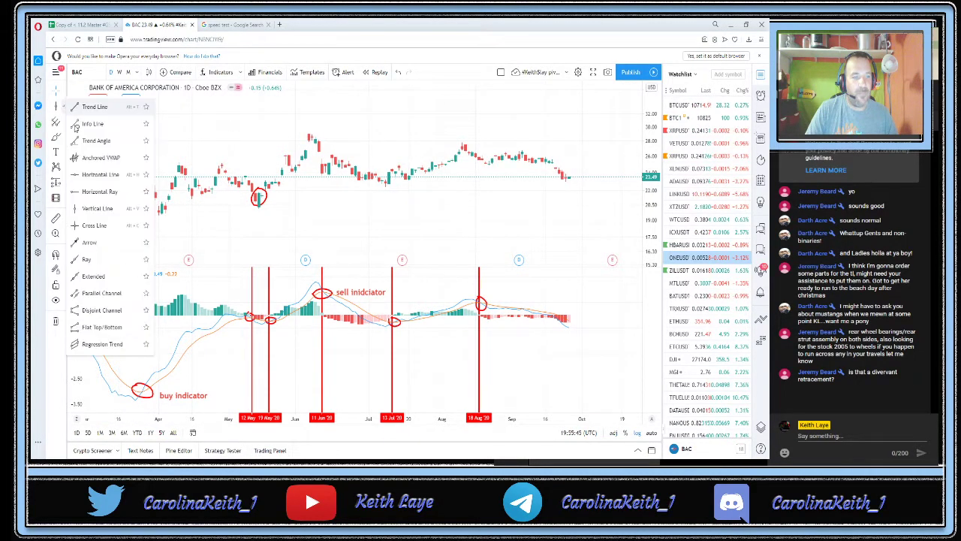
pyautogui.click(130, 192)
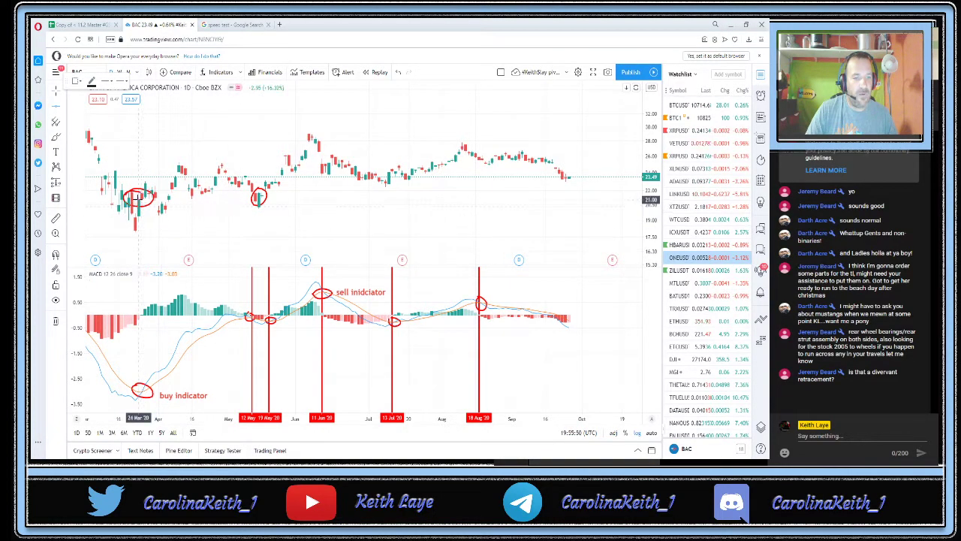
pyautogui.click(137, 199)
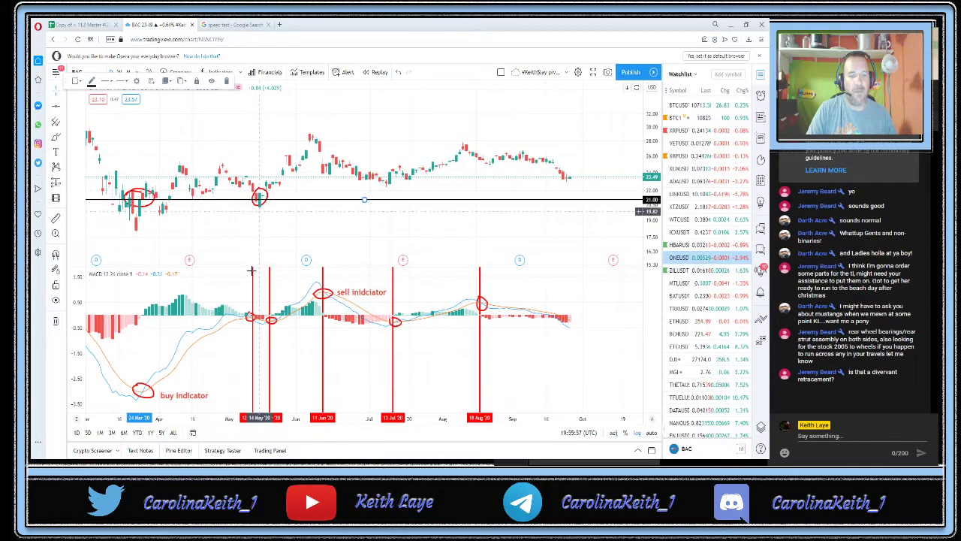
pyautogui.click(269, 321)
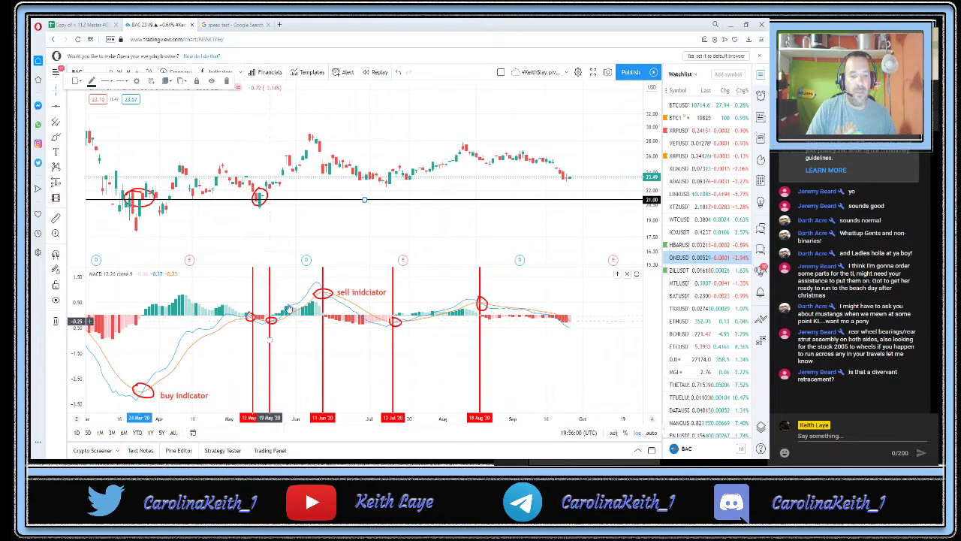
# Auto-fit the price scale and brush a small red circle in the price gap at the 11 June 2020 sell crossover
pyautogui.scroll(4, 240, 343)
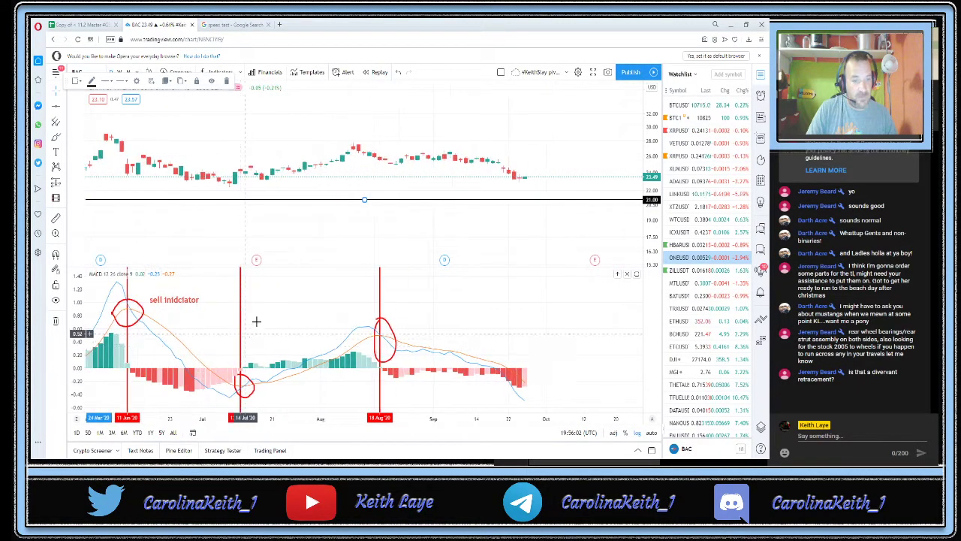
pyautogui.moveTo(256, 321); pyautogui.dragTo(493, 219)
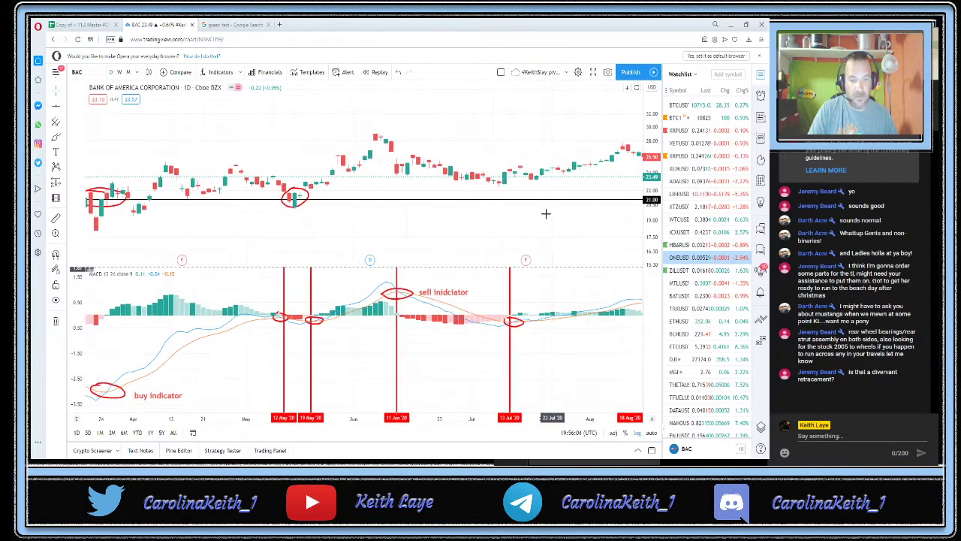
pyautogui.click(651, 433)
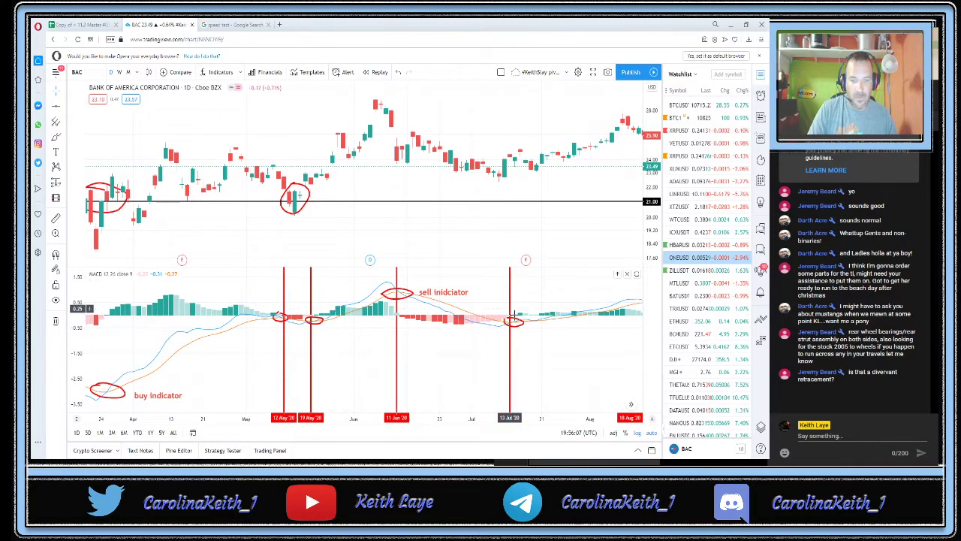
pyautogui.scroll(2, 554, 346)
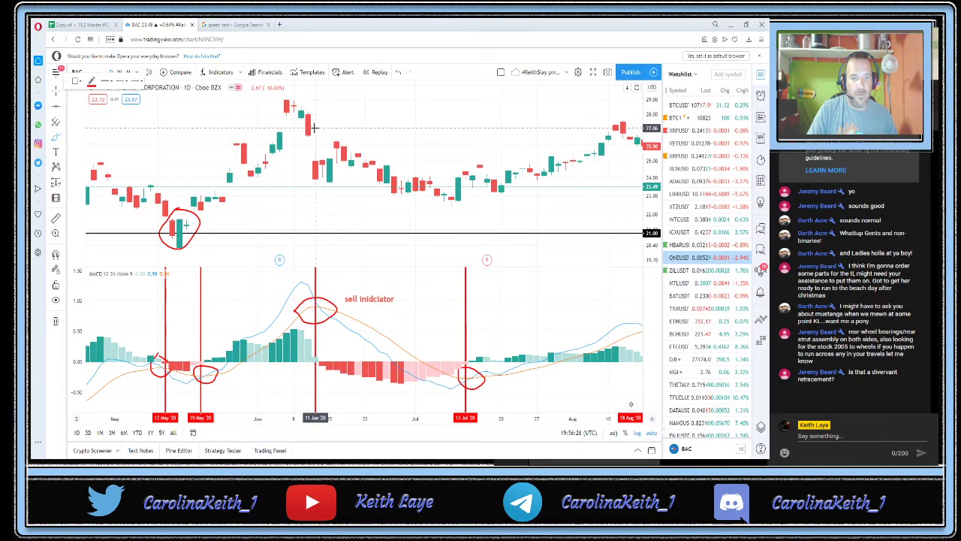
pyautogui.moveTo(310, 129)
pyautogui.mouseDown()
pyautogui.moveTo(321, 136)
pyautogui.moveTo(312, 147)
pyautogui.moveTo(308, 132)
pyautogui.mouseUp()
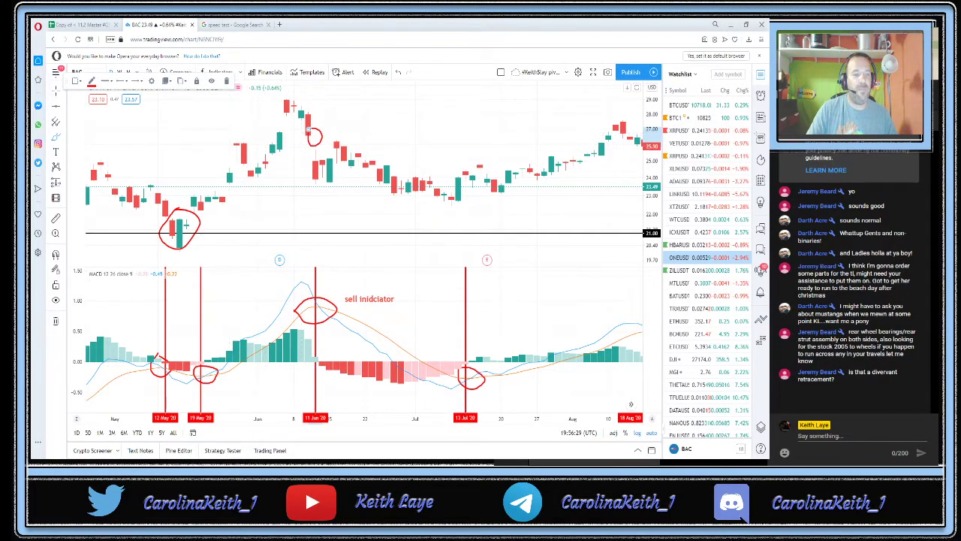
# Measure the price move from the 21.00 horizontal line up to the circled 11 June 2020 sell point, and clear the measurement
pyautogui.click(57, 219)
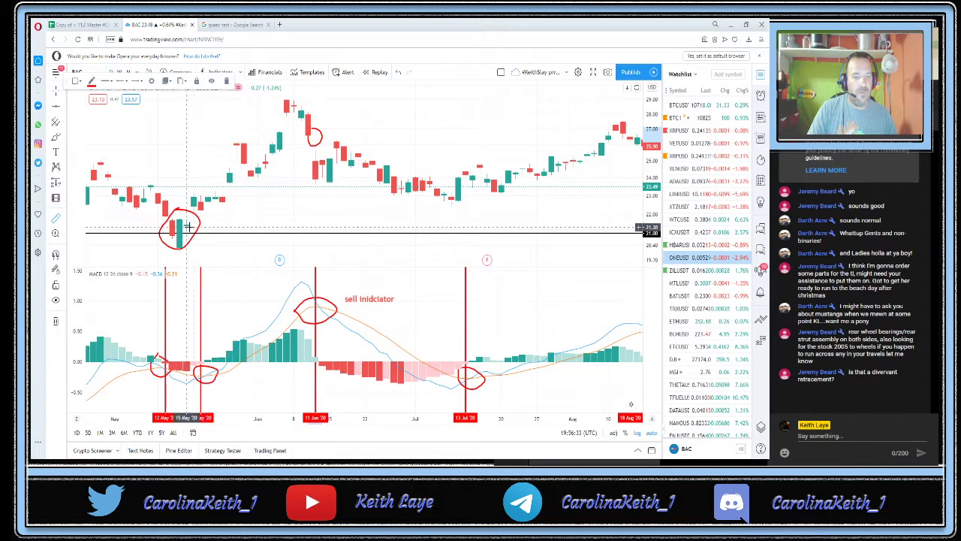
pyautogui.scroll(-4, 180, 218)
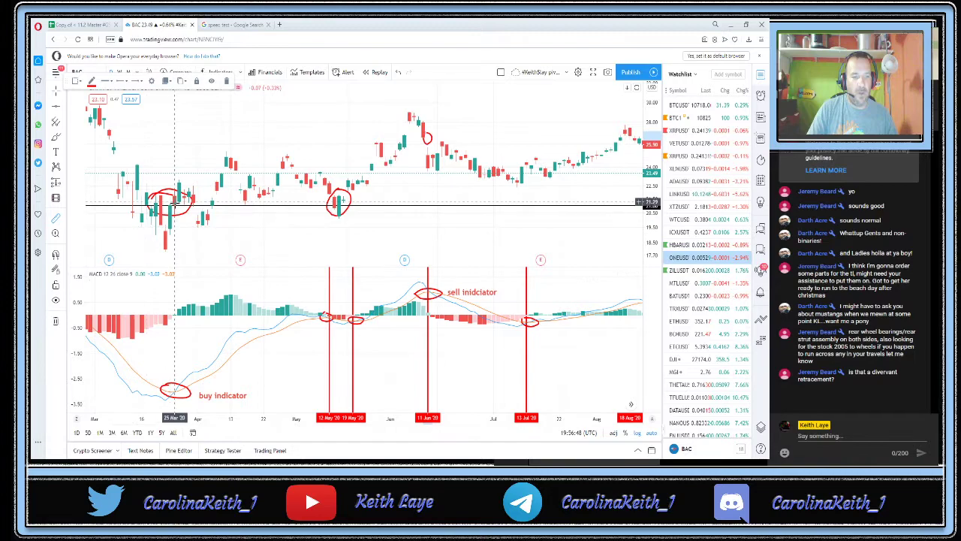
pyautogui.keyDown('shift'); pyautogui.click(415, 204); pyautogui.keyUp('shift')
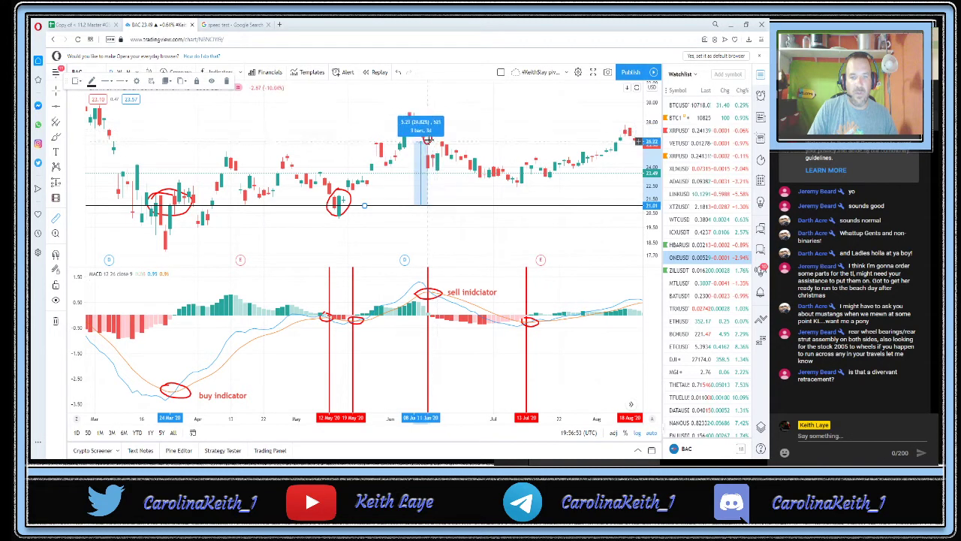
pyautogui.click(427, 139)
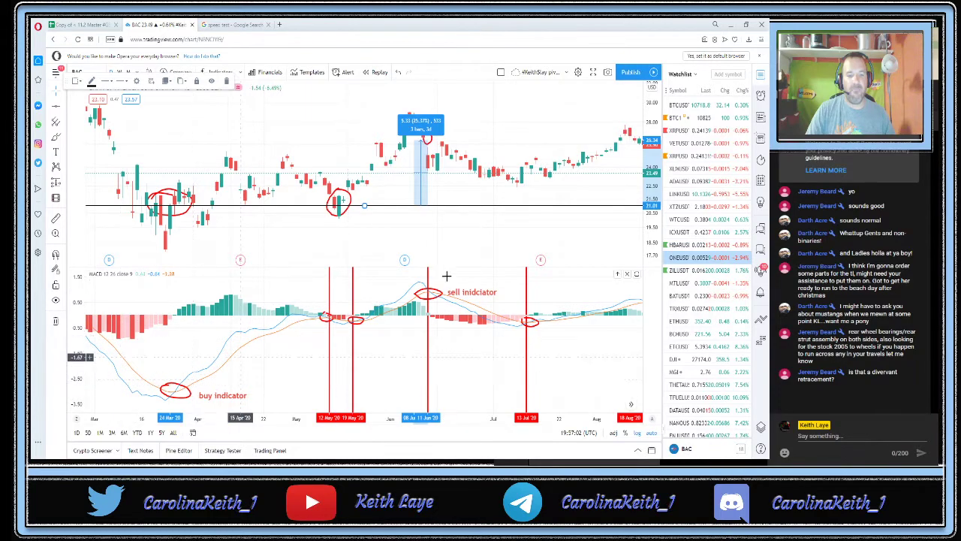
pyautogui.click(434, 161)
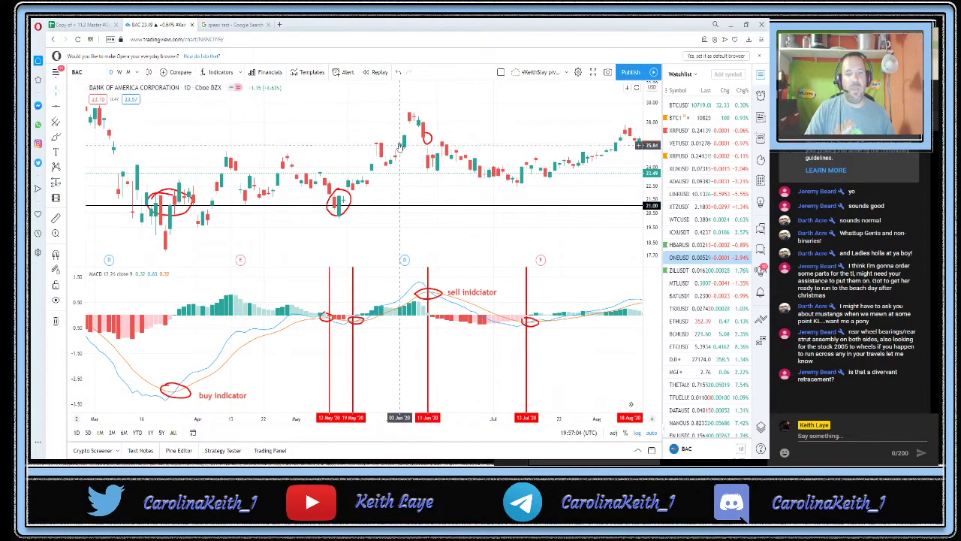
# Switch the brush colour to green and circle the price gap at the 11 June 2020 sell crossover
pyautogui.moveTo(350, 159); pyautogui.dragTo(281, 158)
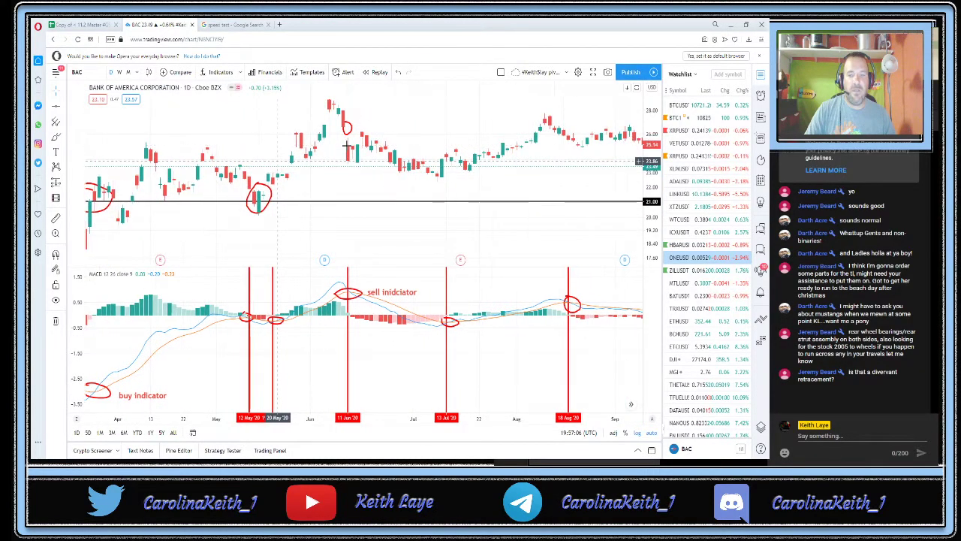
pyautogui.moveTo(652, 167); pyautogui.dragTo(418, 150)
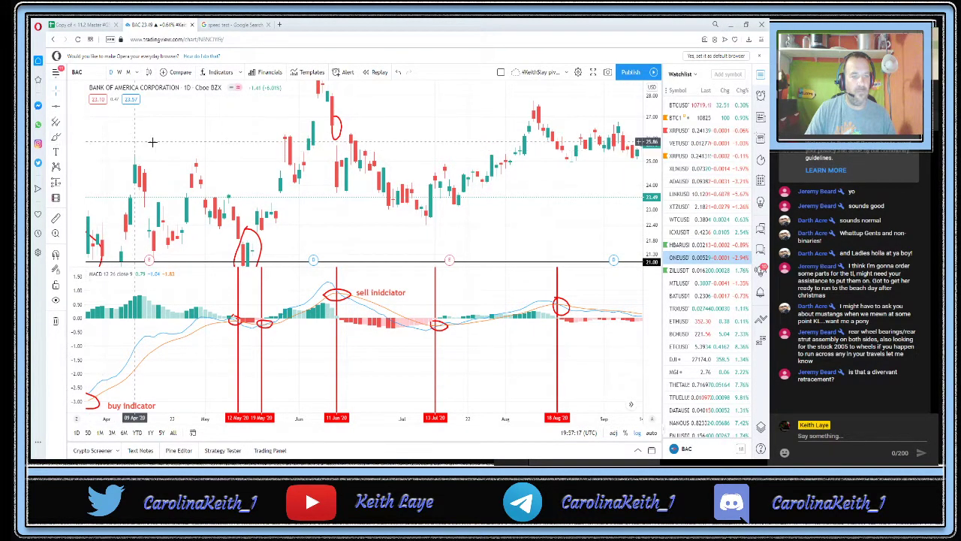
pyautogui.click(58, 139)
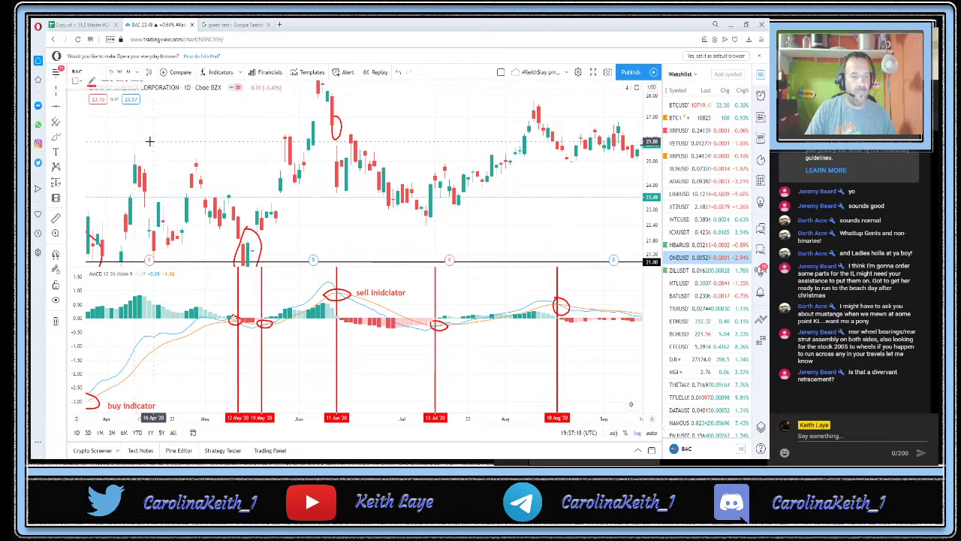
pyautogui.click(92, 82)
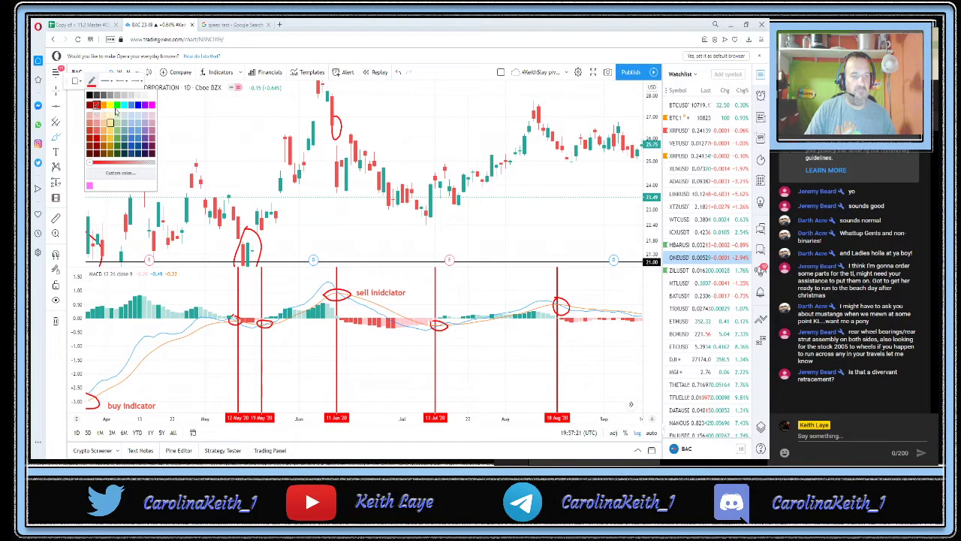
pyautogui.click(116, 106)
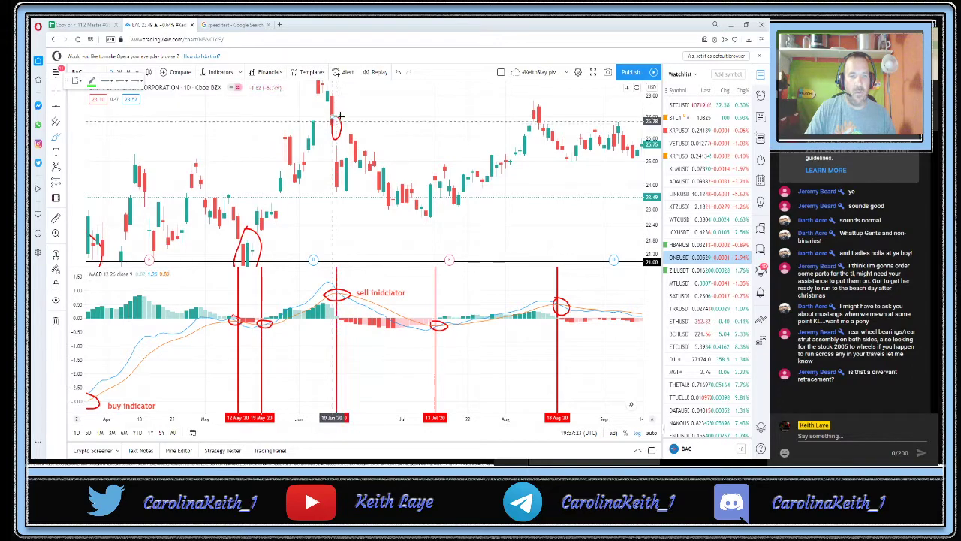
pyautogui.moveTo(340, 116)
pyautogui.mouseDown()
pyautogui.moveTo(344, 134)
pyautogui.moveTo(331, 119)
pyautogui.mouseUp()
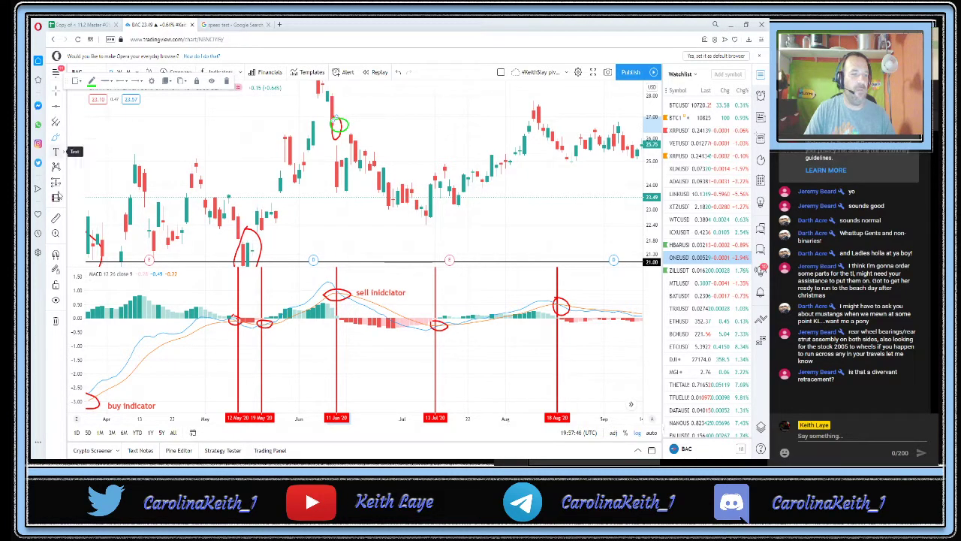
# Measure the price move from the green-circled 11 June 2020 sell point down to the candles at the 13 July 2020 crossover
pyautogui.click(55, 218)
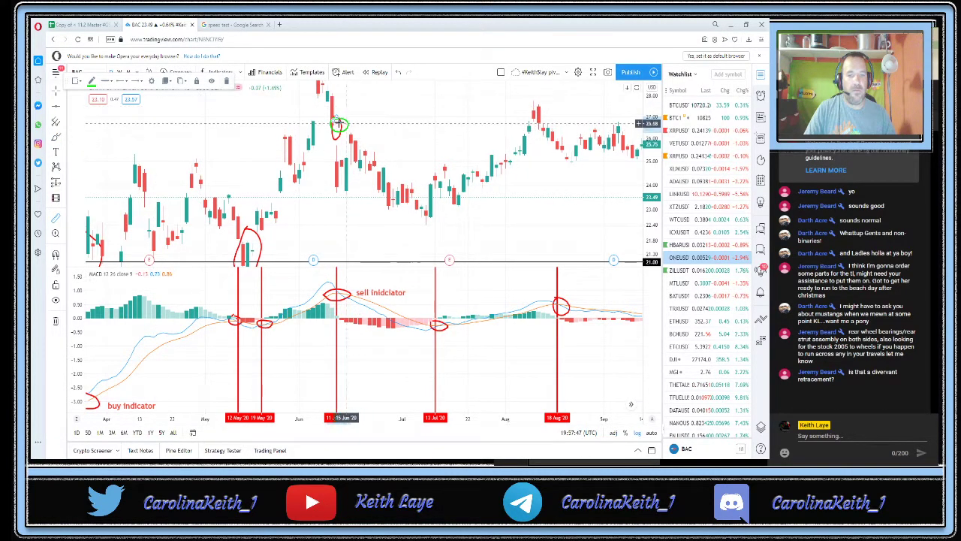
pyautogui.click(338, 124)
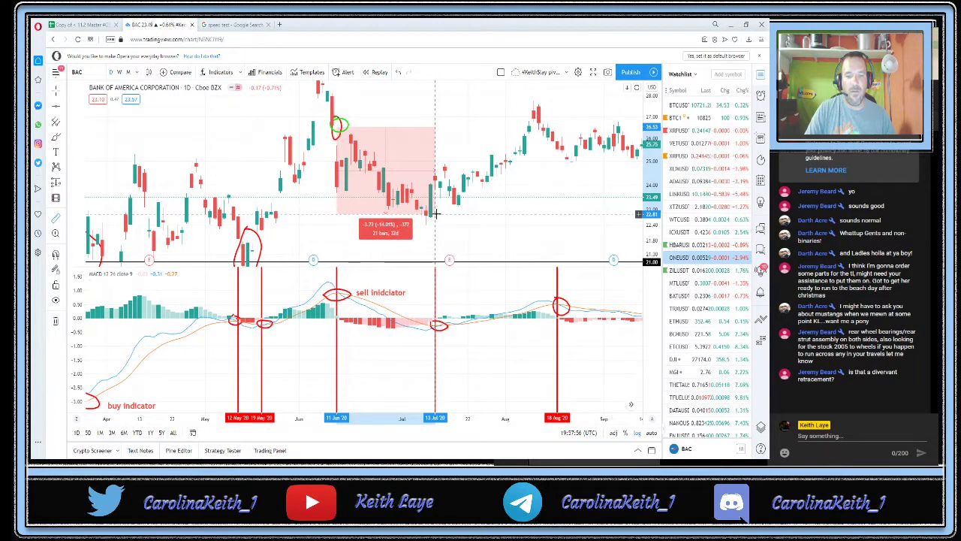
pyautogui.click(434, 214)
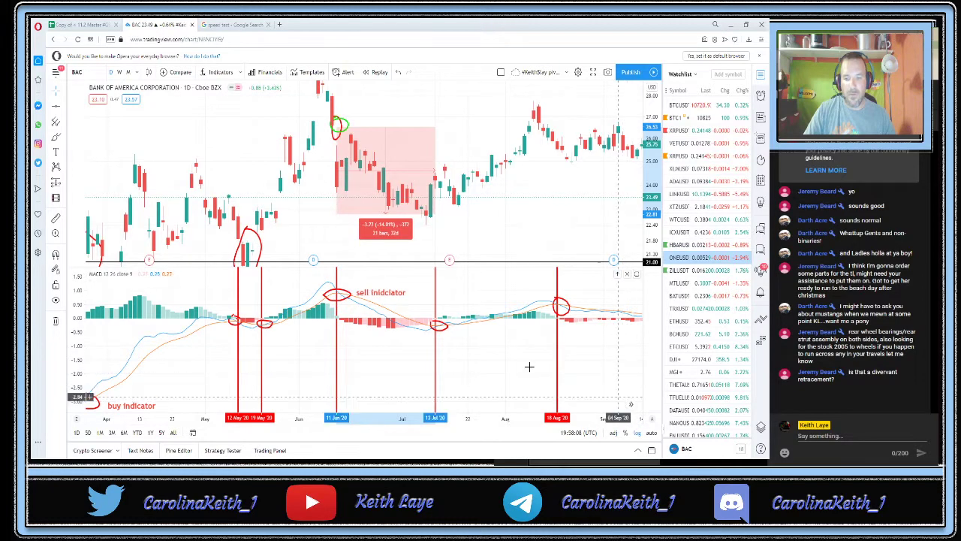
# Clear the measurement and brush a small green circle around the candles at the 13 July 2020 buy crossover
pyautogui.scroll(3, 530, 366)
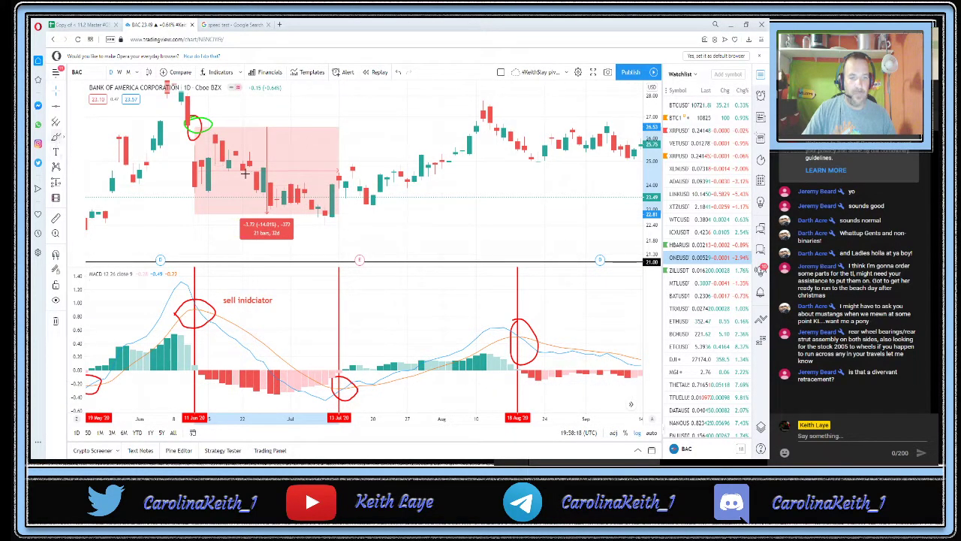
pyautogui.click(338, 171)
pyautogui.moveTo(338, 174); pyautogui.dragTo(339, 179)
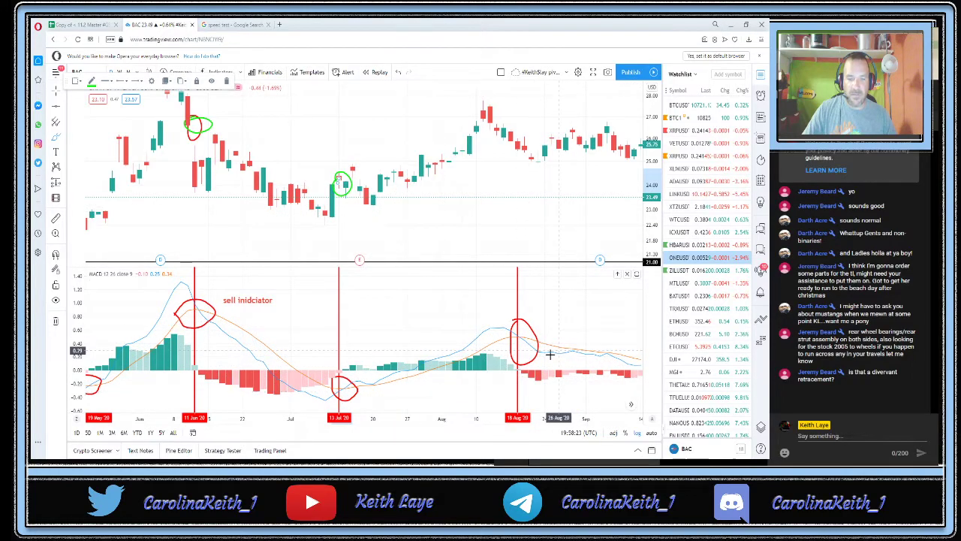
# Measure the price move from the green-circled 13 July 2020 buy point to the candle at the 18 August 2020 sell crossover
pyautogui.scroll(2, 481, 330)
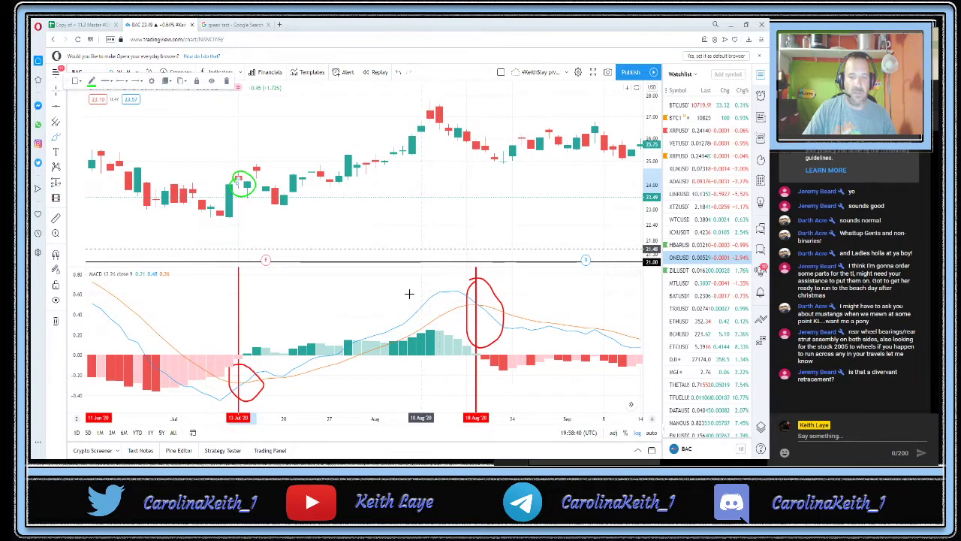
pyautogui.click(55, 217)
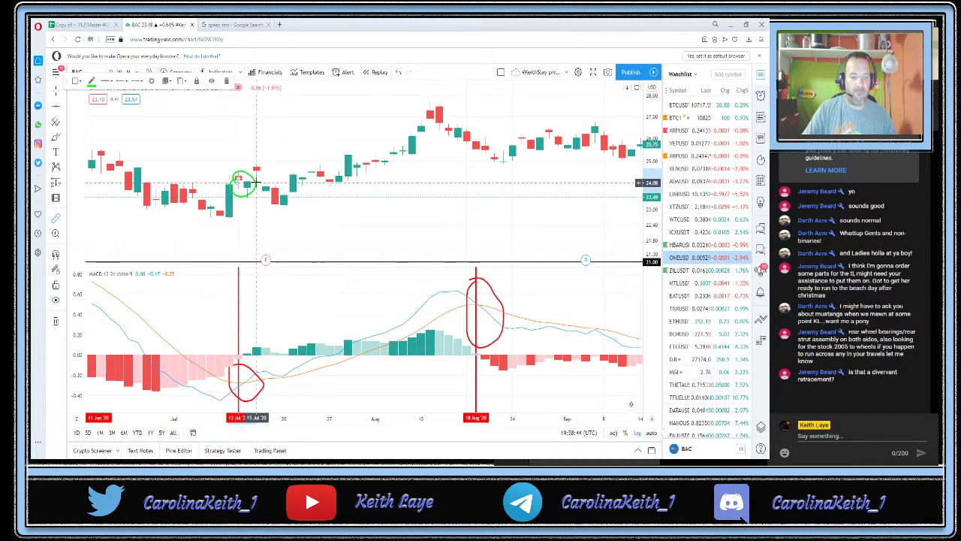
pyautogui.click(239, 177)
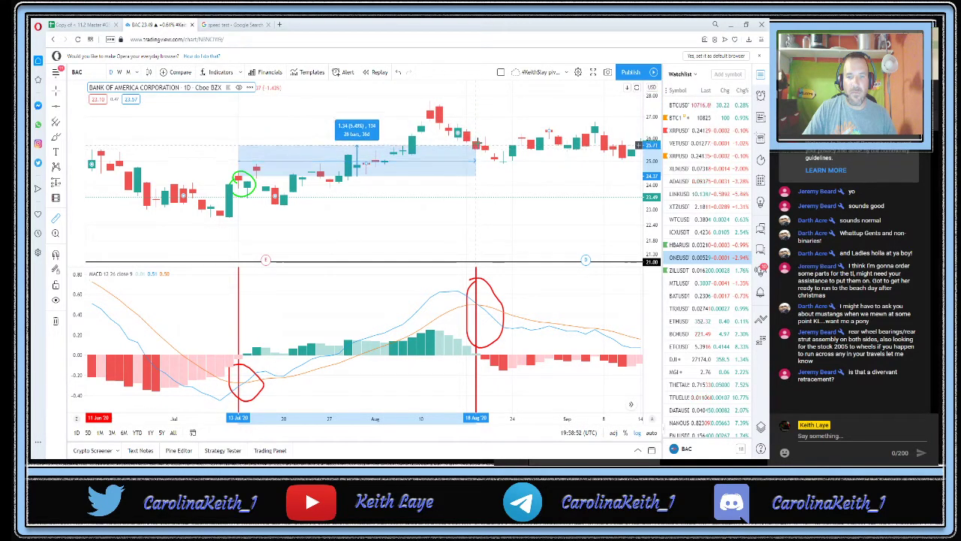
pyautogui.click(470, 149)
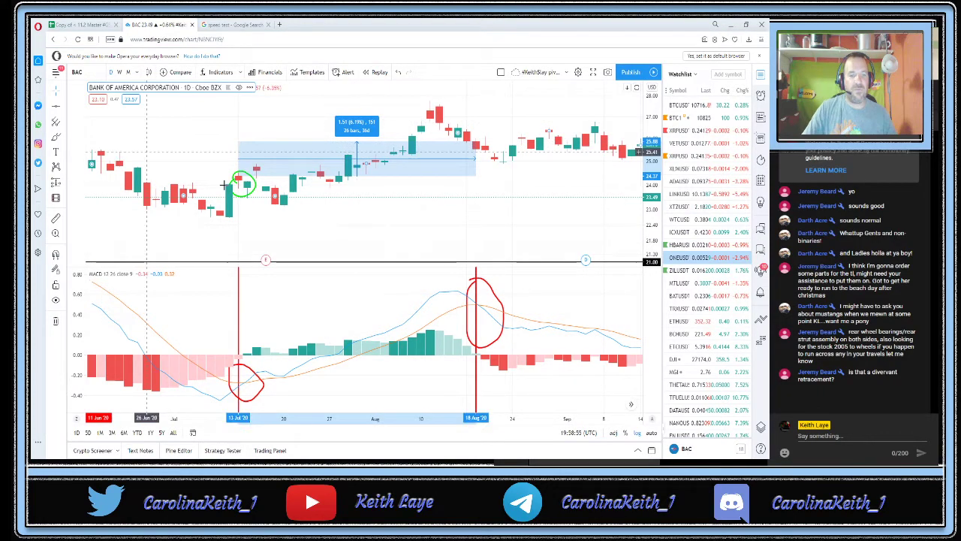
# Measure the price move from the 18 August 2020 sell crossover to the latest candles at 25 September 2020
pyautogui.scroll(-2, 356, 155)
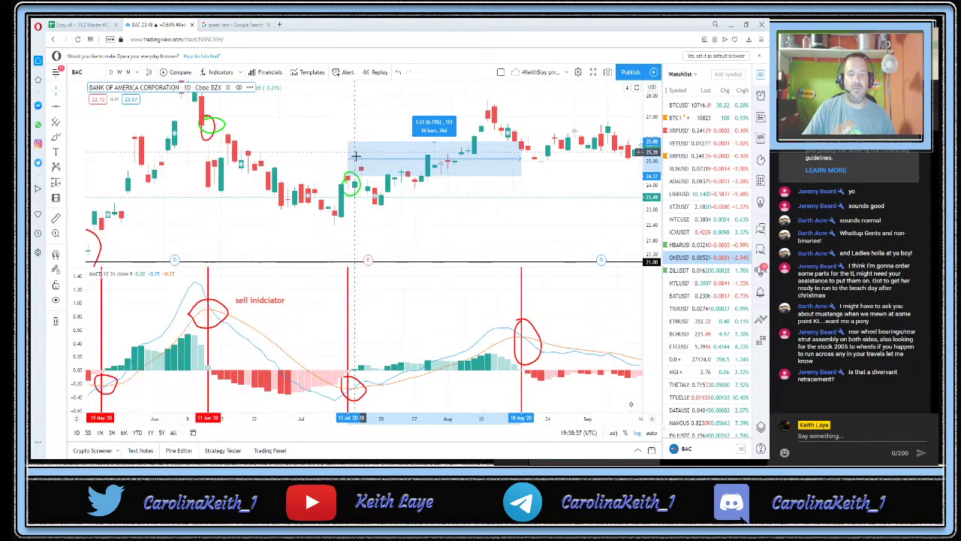
pyautogui.scroll(-3, 356, 155)
pyautogui.moveTo(232, 152); pyautogui.dragTo(24, 147)
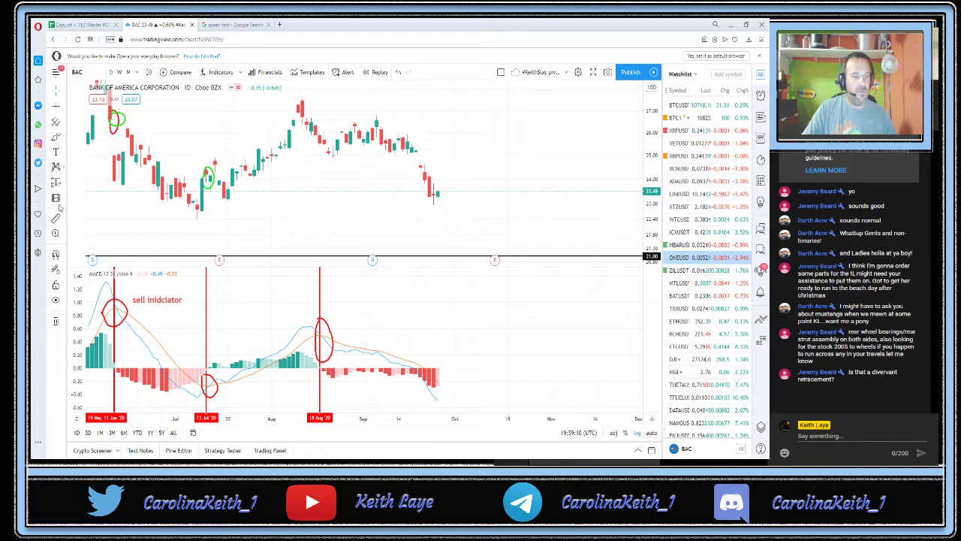
pyautogui.click(319, 131)
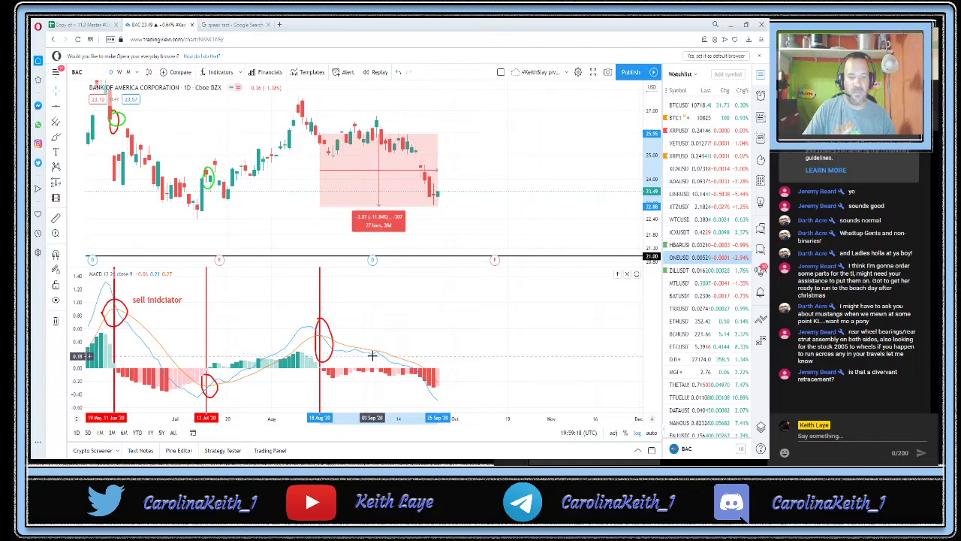
# Enlarge the price pane by shrinking the MACD pane below it, and clear the August-to-September measurement
pyautogui.scroll(2, 373, 355)
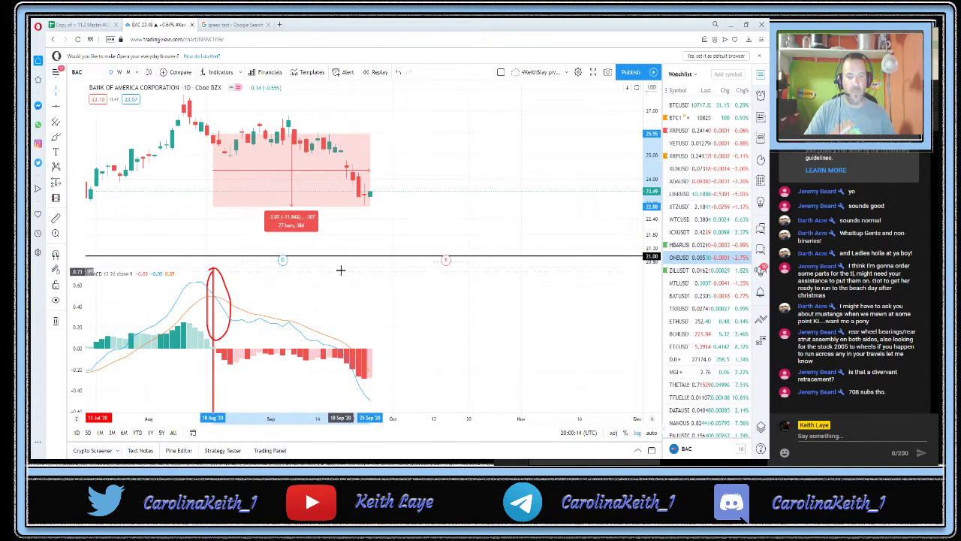
pyautogui.moveTo(346, 291); pyautogui.dragTo(365, 359)
pyautogui.scroll(-2, 298, 307)
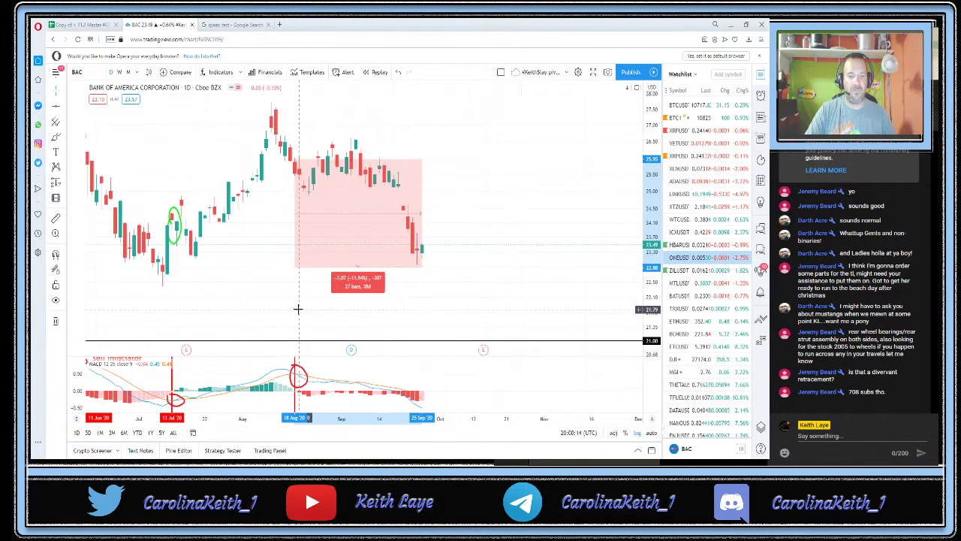
pyautogui.click(316, 260)
# Compress the price scale and reframe the chart to review the June-to-September candles together with the 21.00 line
pyautogui.moveTo(316, 261); pyautogui.dragTo(421, 290)
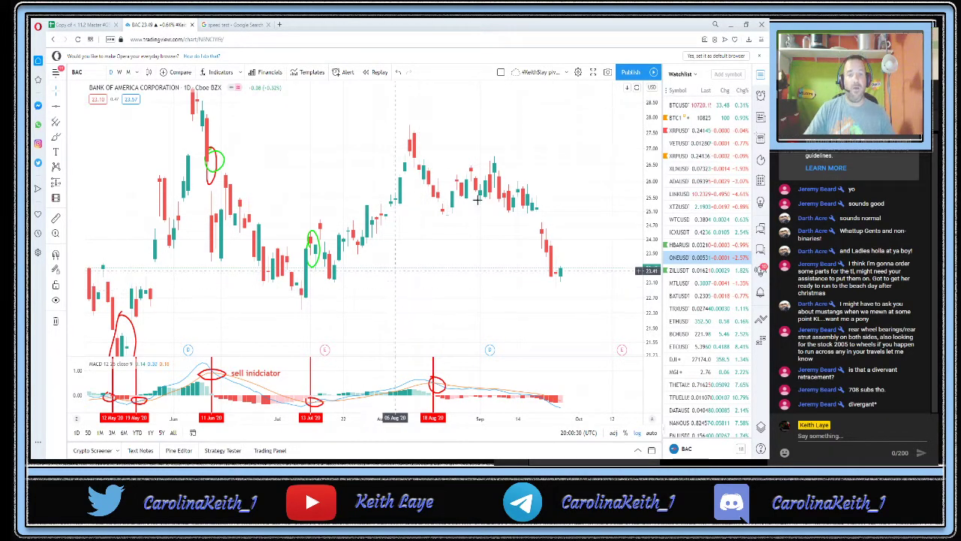
pyautogui.moveTo(651, 130); pyautogui.dragTo(651, 146)
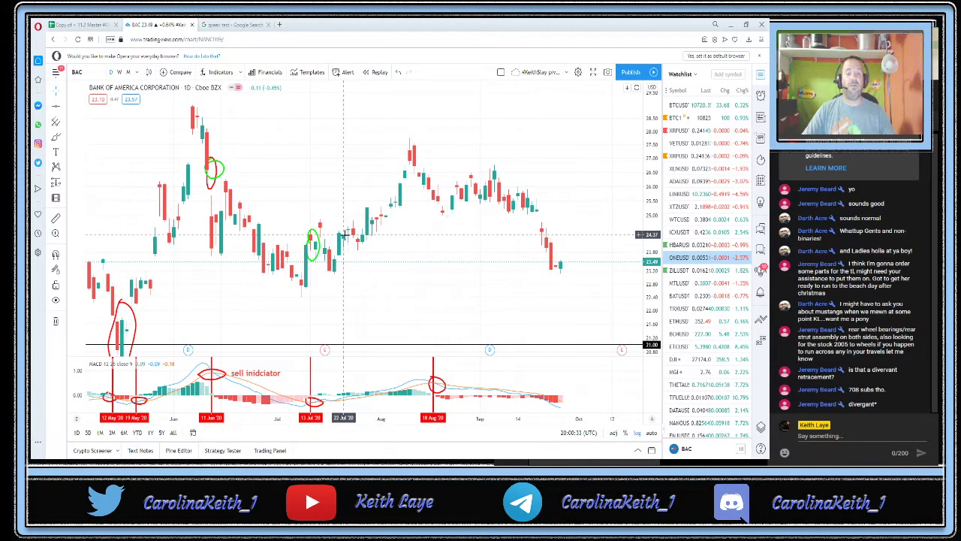
pyautogui.scroll(2, 365, 243)
pyautogui.moveTo(381, 247); pyautogui.dragTo(431, 246)
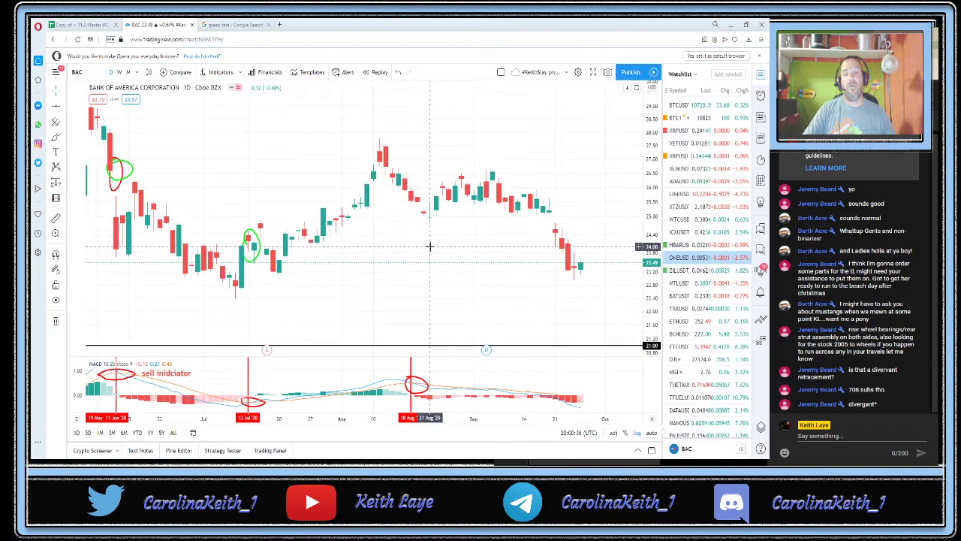